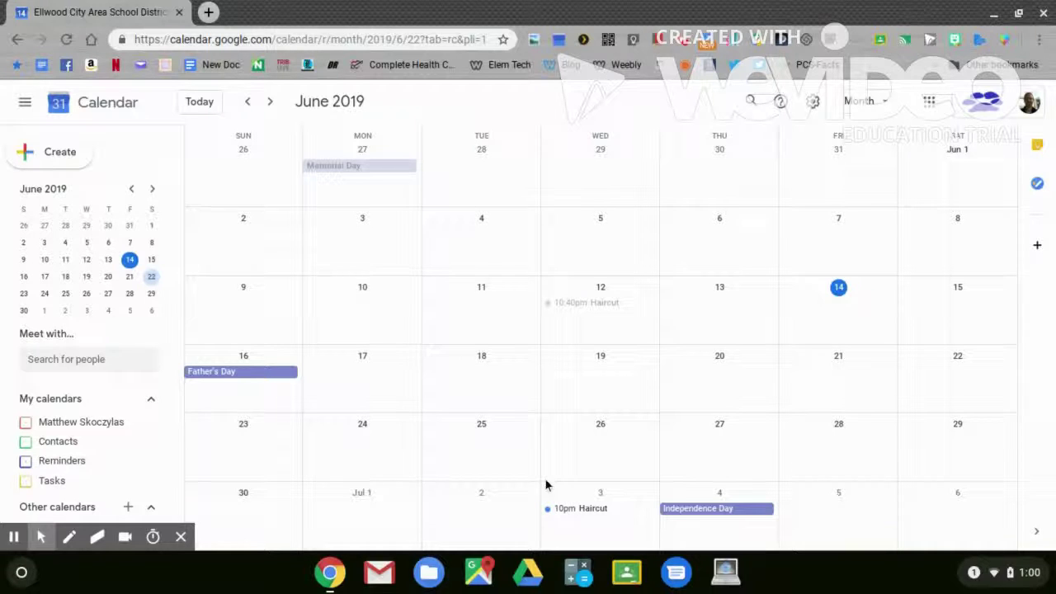
- Show the personal, Contacts, Reminders and Tasks calendars, then bring up the add-calendar options
left_click(27, 423)
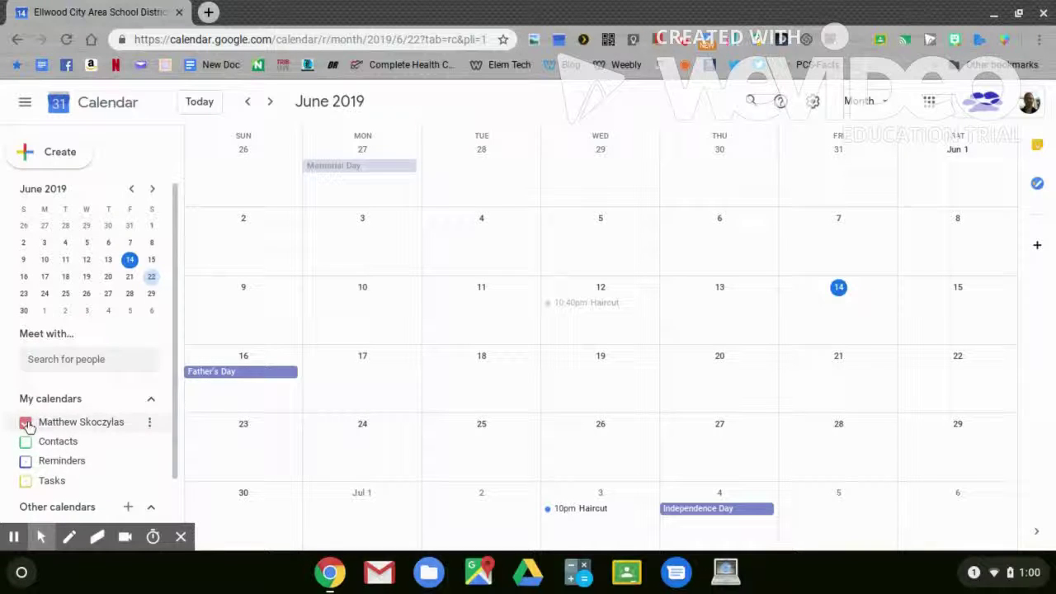
left_click(26, 442)
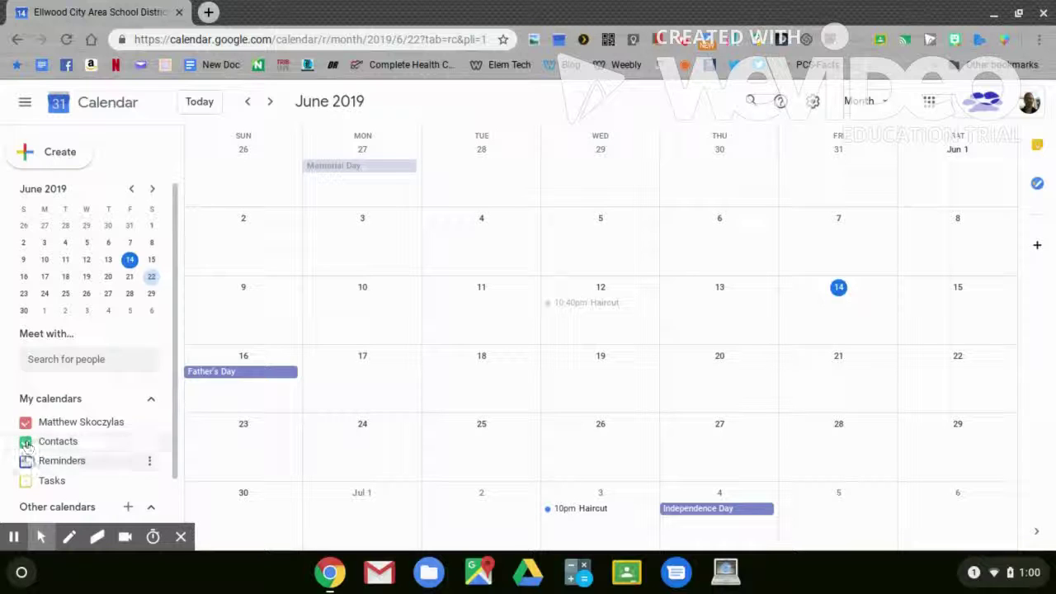
left_click(26, 461)
left_click(25, 482)
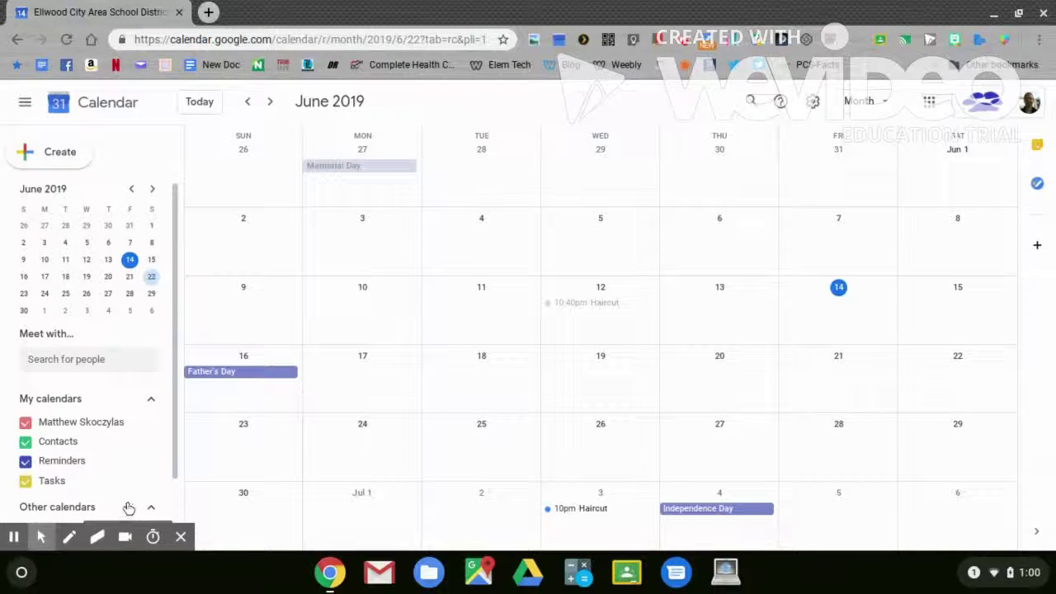
left_click(129, 507)
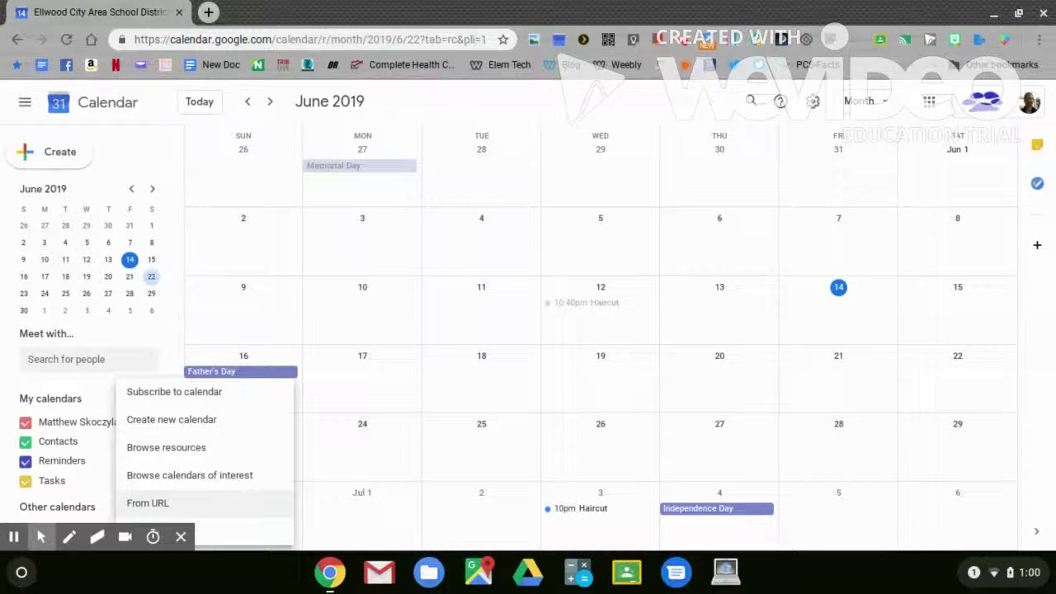
- Create a new calendar and name it 'Parent Teacher Meetings'
left_click(189, 420)
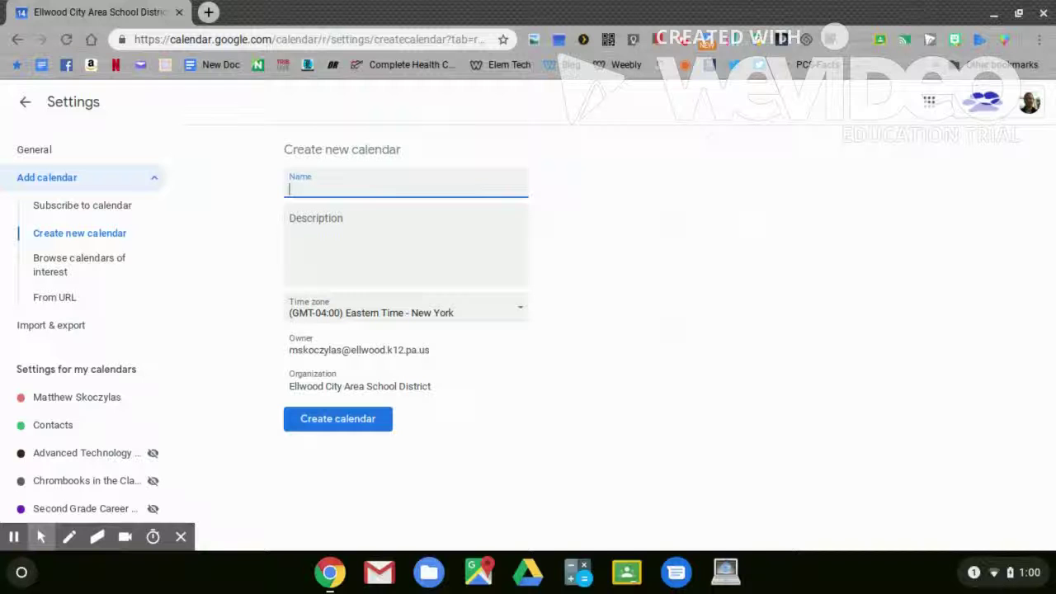
type("Parent Teacher Meetings")
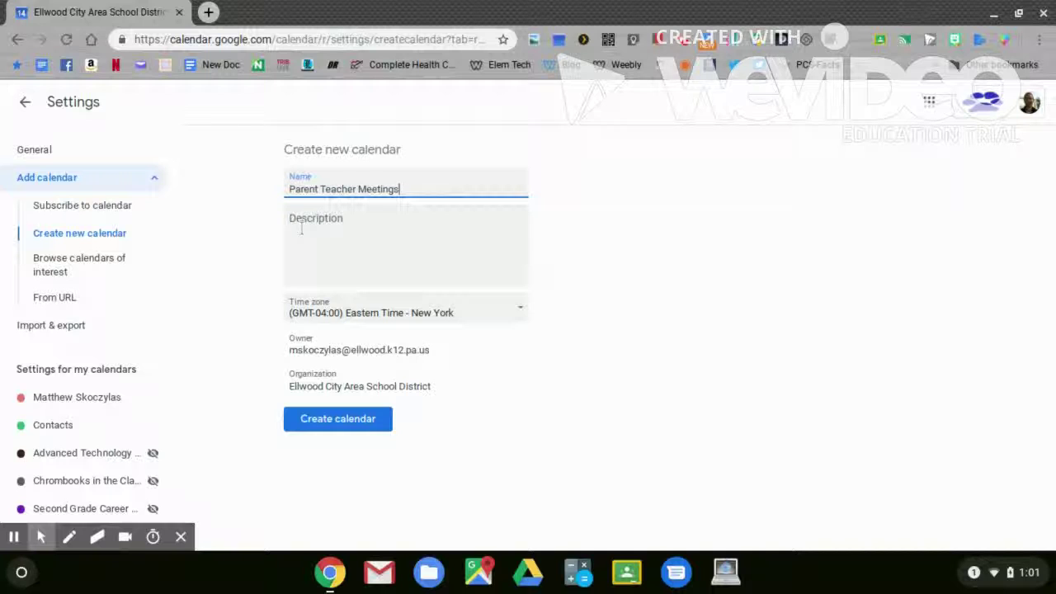
left_click(318, 421)
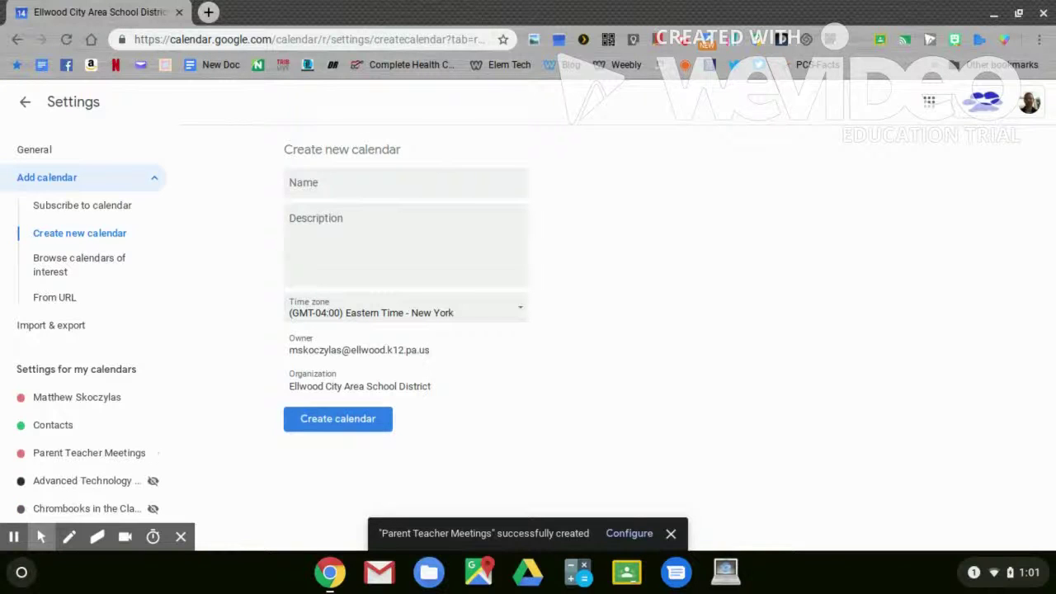
- Back in month view, recolour Parent Teacher Meetings to Tangerine and go to its settings
left_click(25, 104)
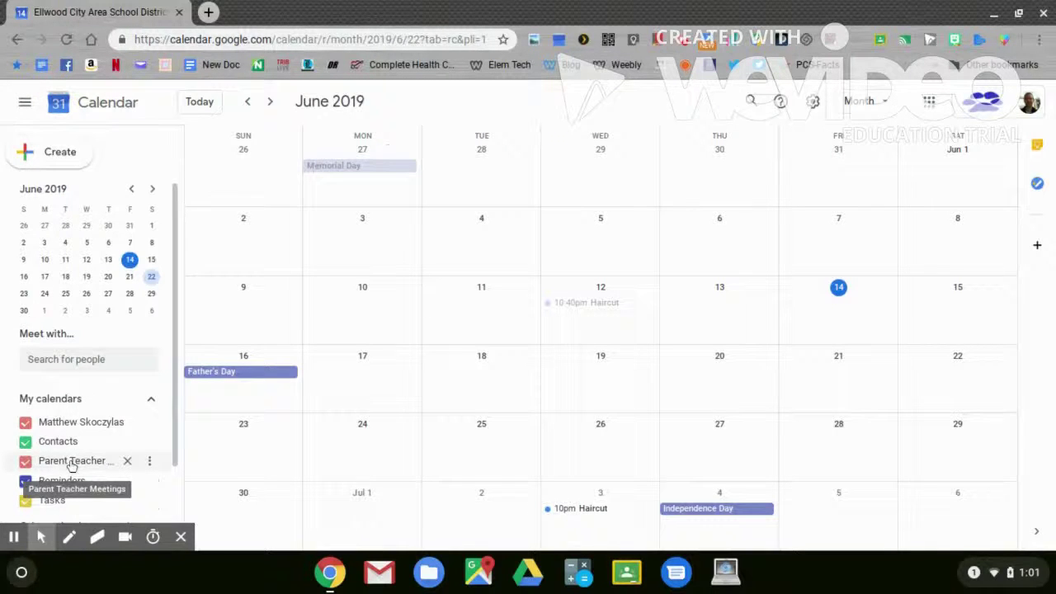
left_click(149, 462)
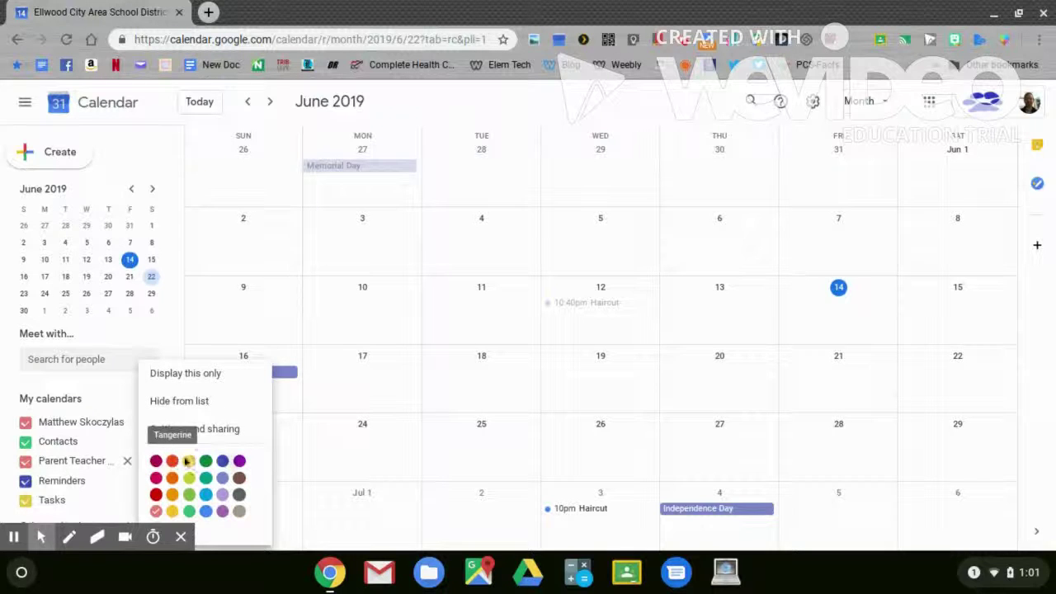
left_click(206, 495)
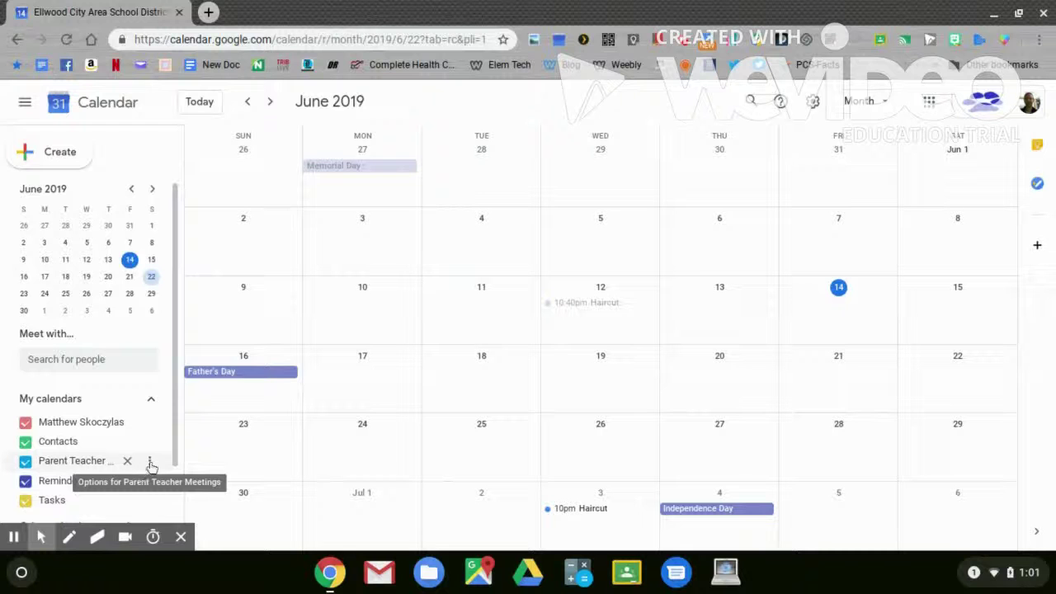
left_click(149, 466)
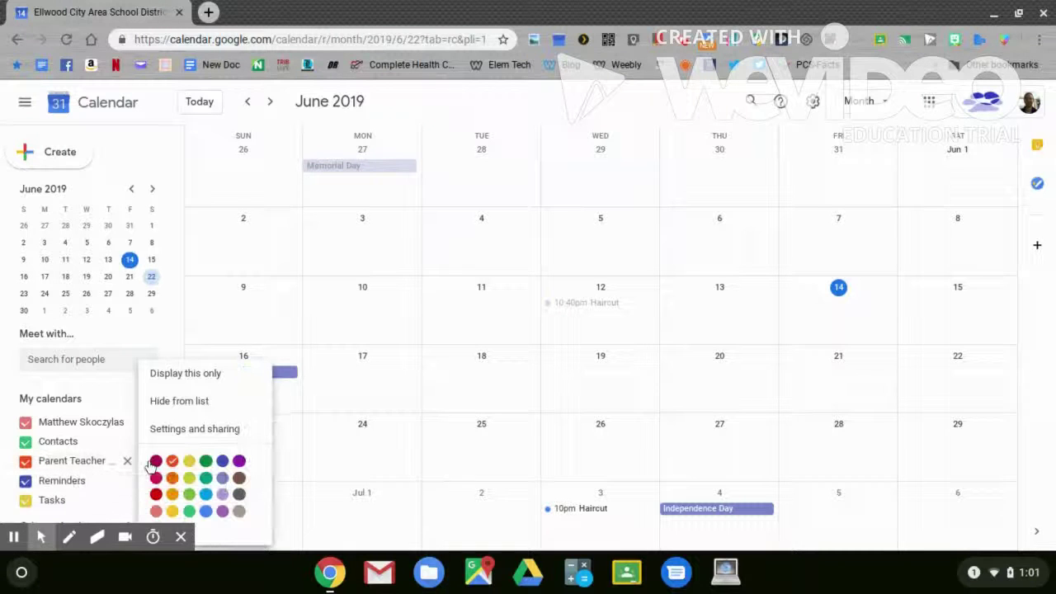
left_click(188, 430)
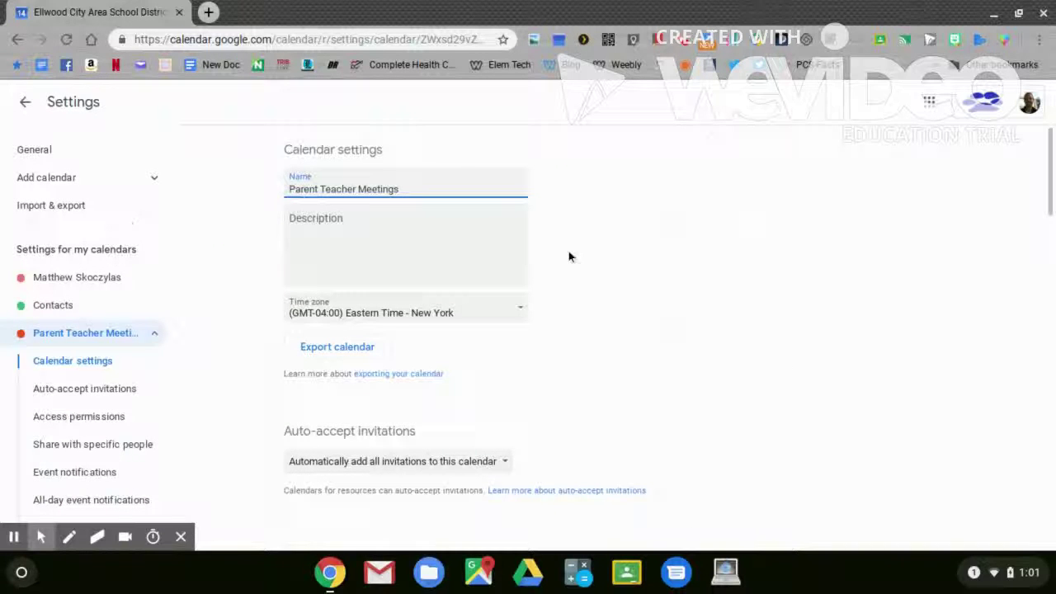
- Add a 10-minute event notification and an all-day Email notification 1 day before at 9:00am
scroll(605, 259, "down", 4)
scroll(605, 330, "down", 1)
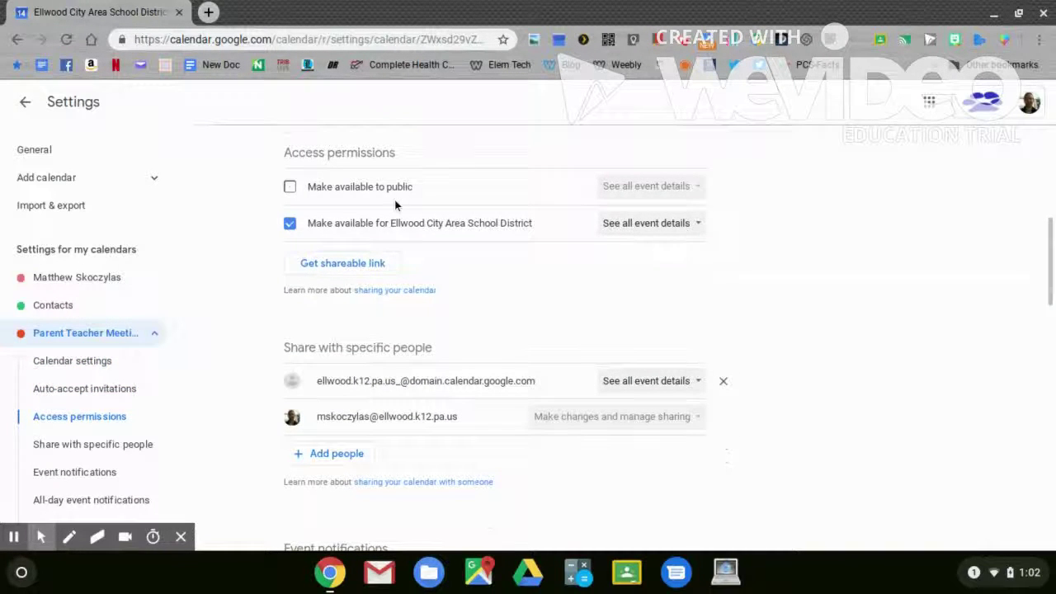
scroll(632, 292, "down", 3)
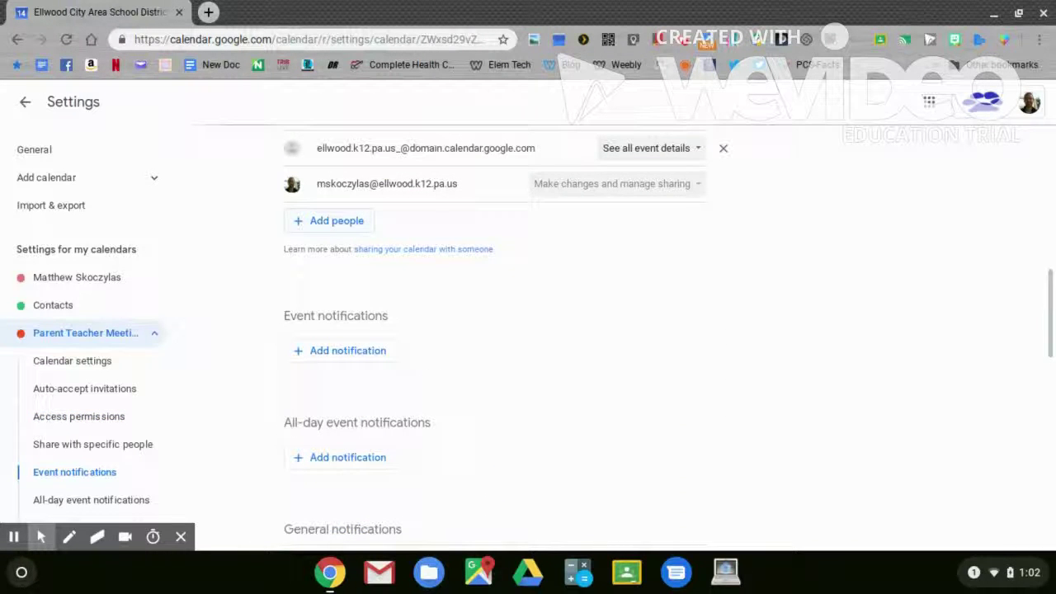
scroll(347, 232, "down", 2)
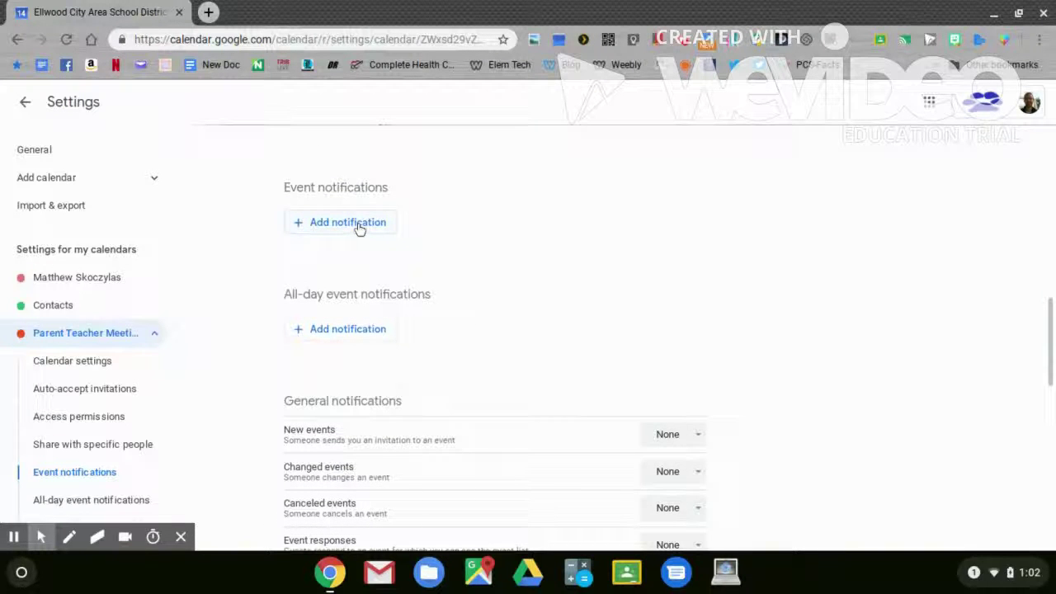
left_click(359, 228)
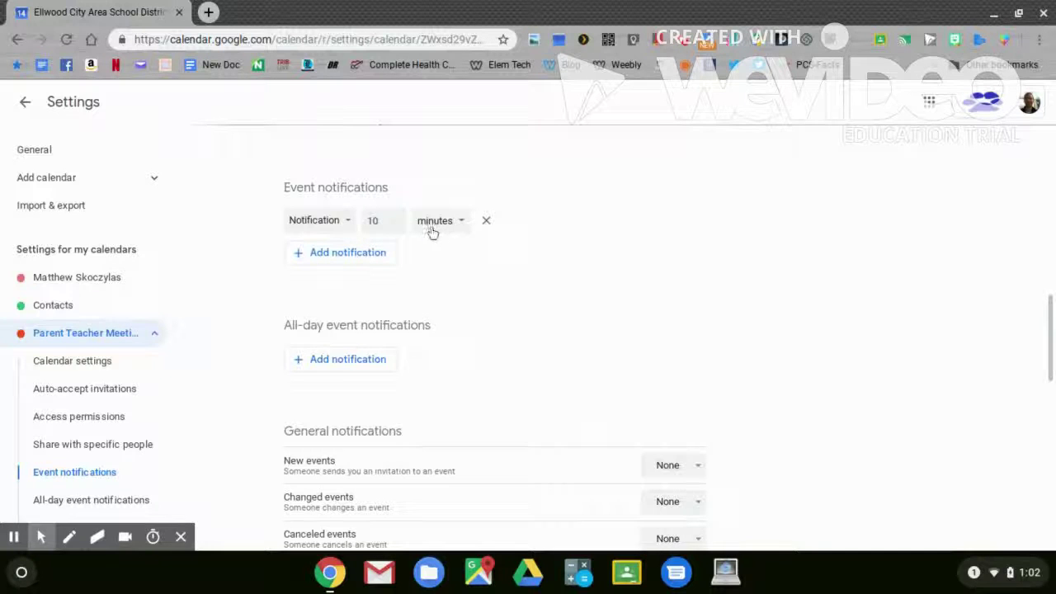
scroll(435, 236, "down", 3)
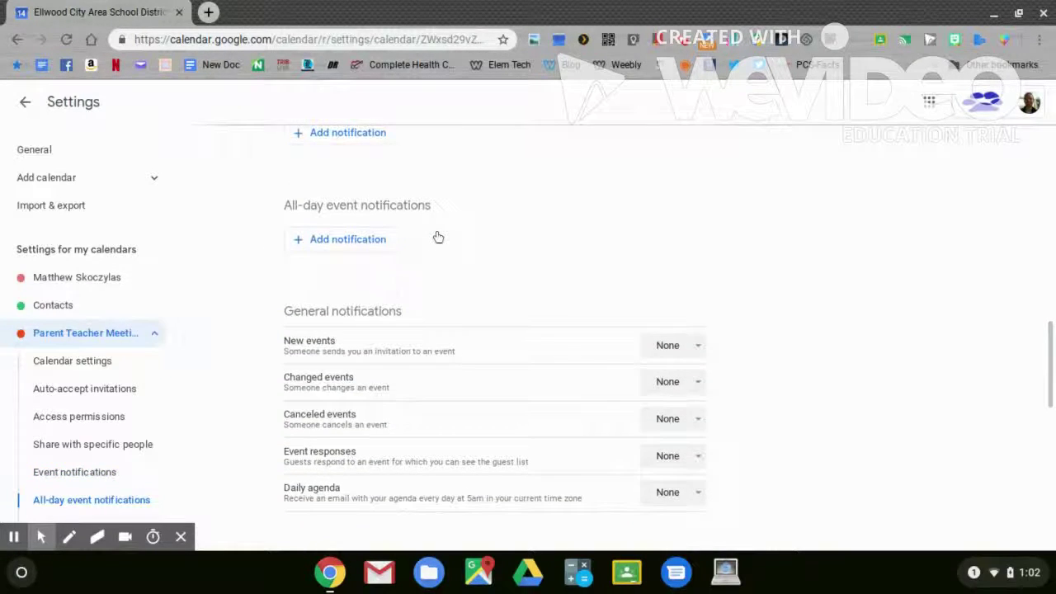
left_click(380, 244)
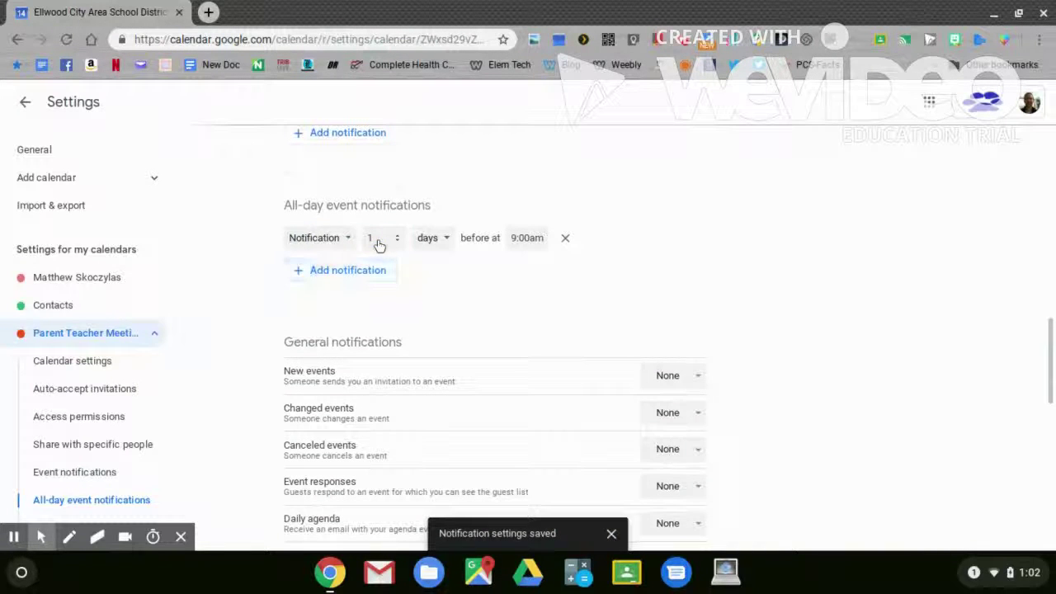
left_click(348, 241)
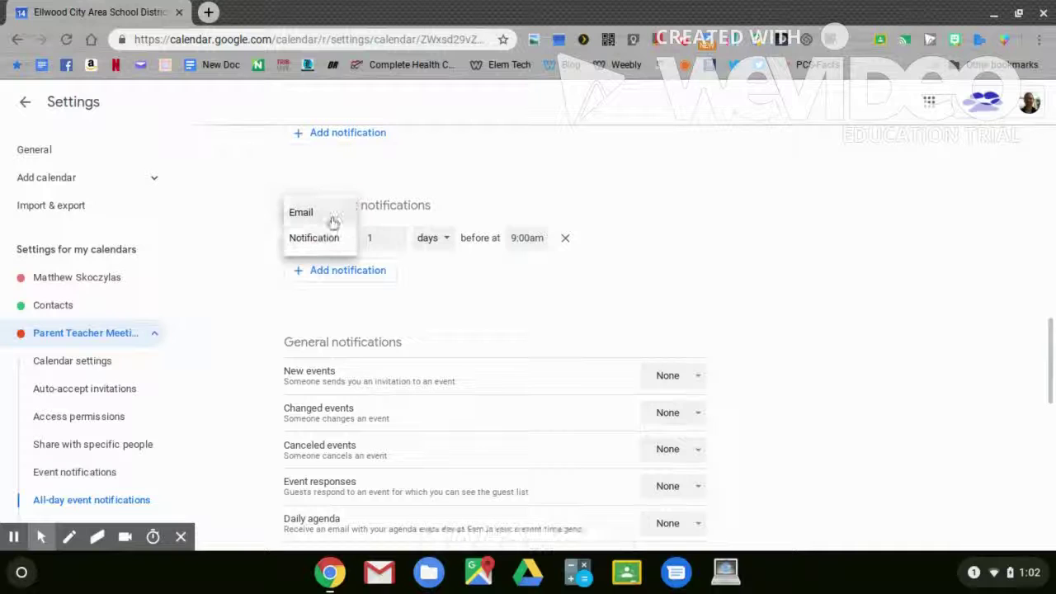
left_click(332, 217)
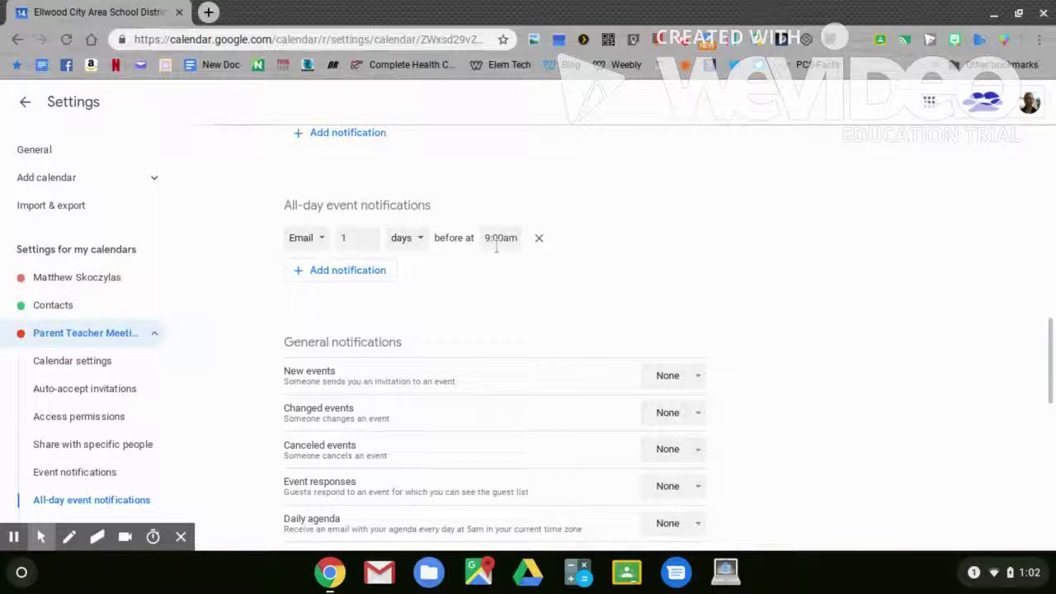
scroll(761, 247, "down", 2)
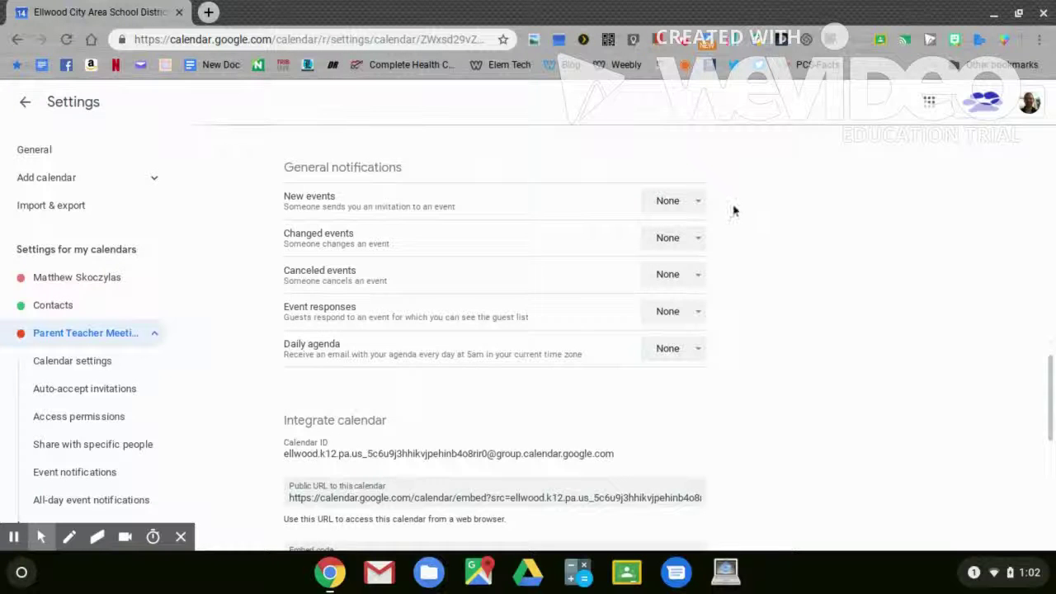
- Set the new, changed and canceled event notifications to Email
left_click(686, 203)
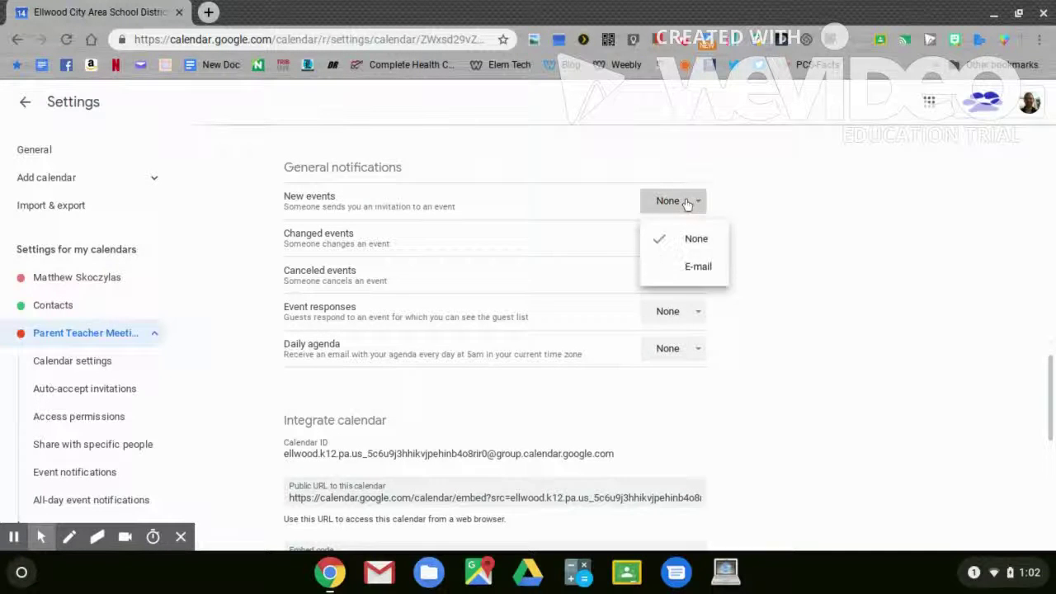
left_click(691, 266)
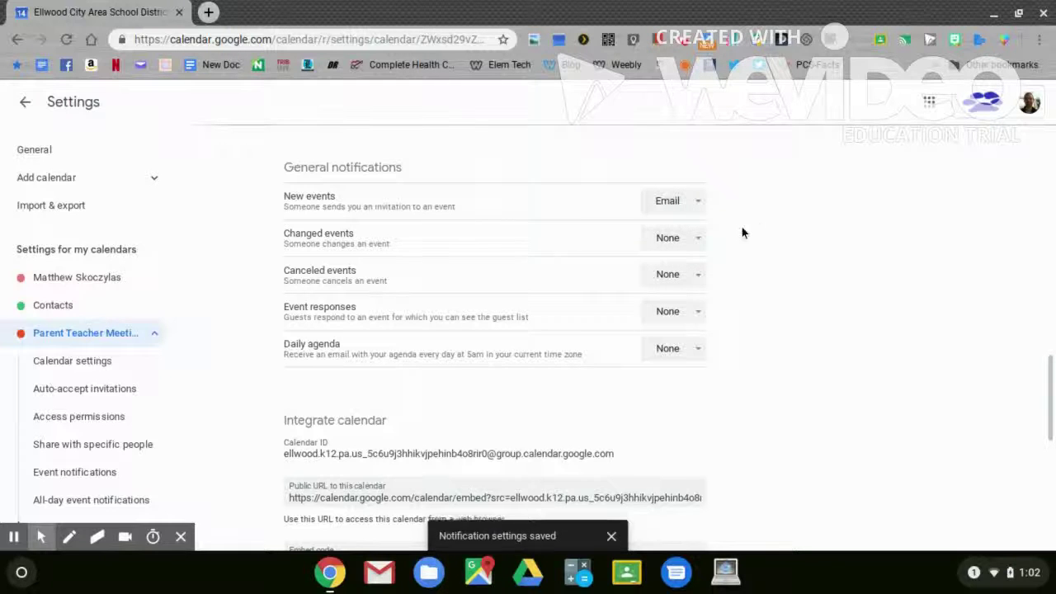
left_click(691, 240)
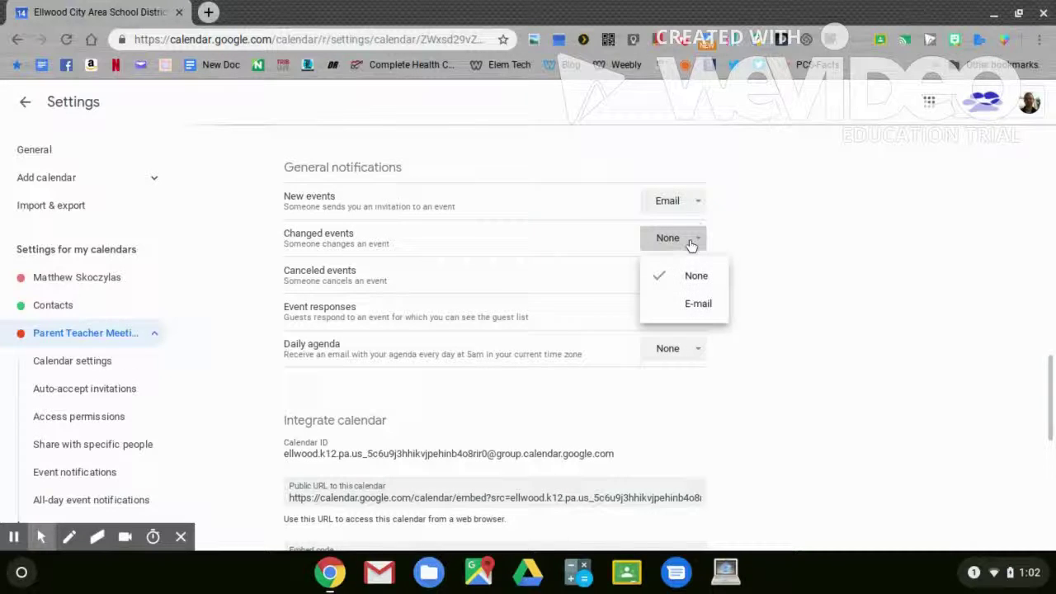
left_click(698, 303)
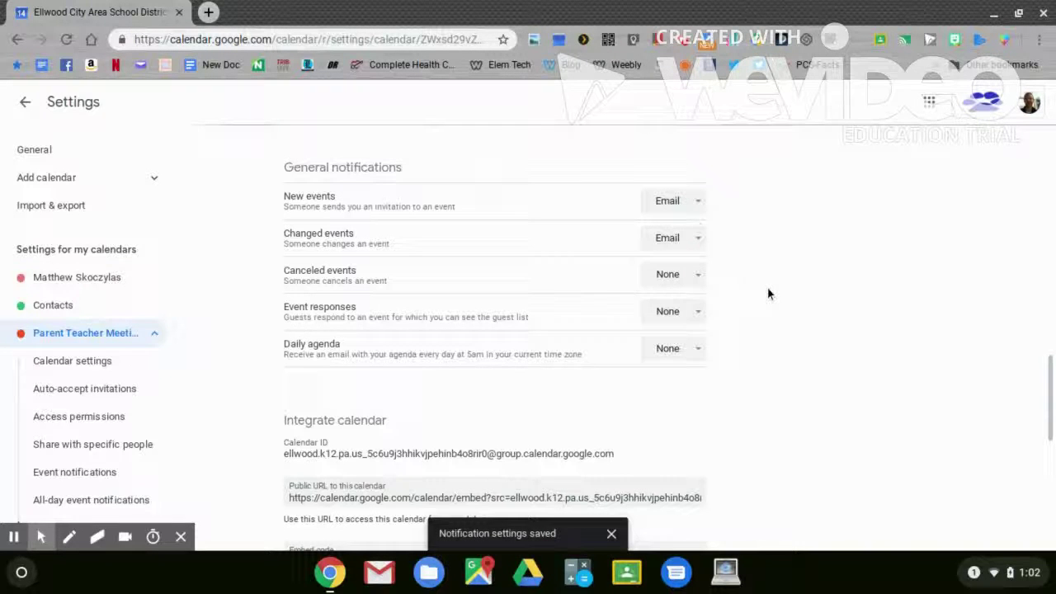
left_click(693, 277)
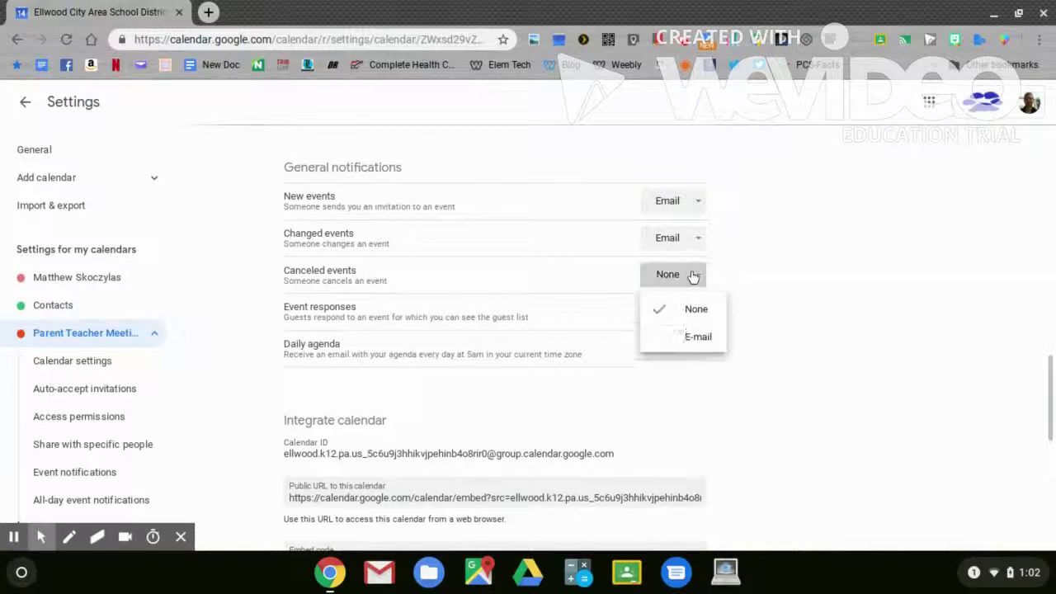
left_click(695, 339)
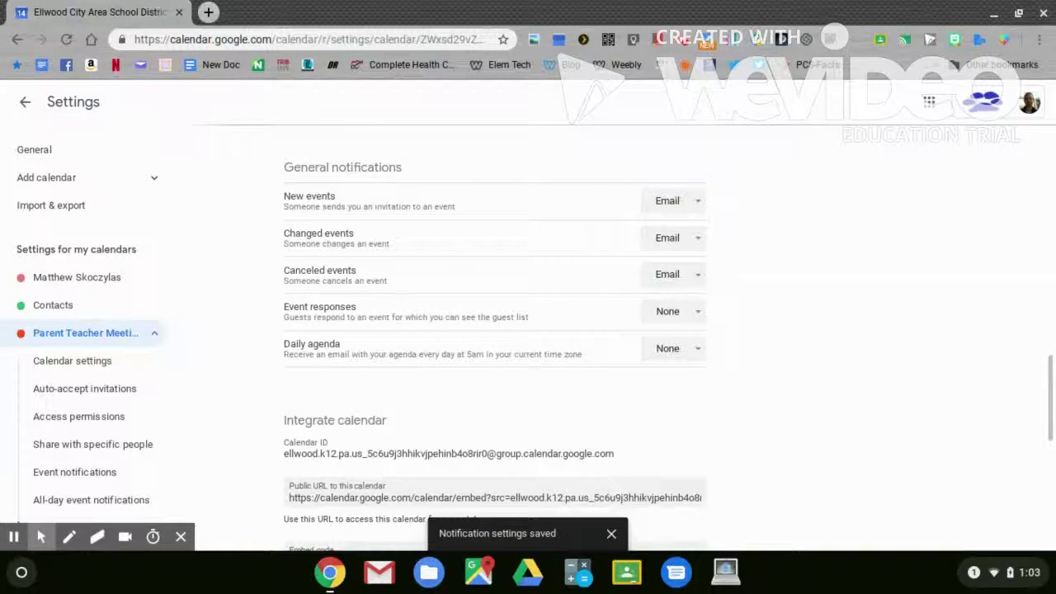
- Return to the calendar and hide the personal, Contacts, Reminders and Tasks calendars
left_click(25, 102)
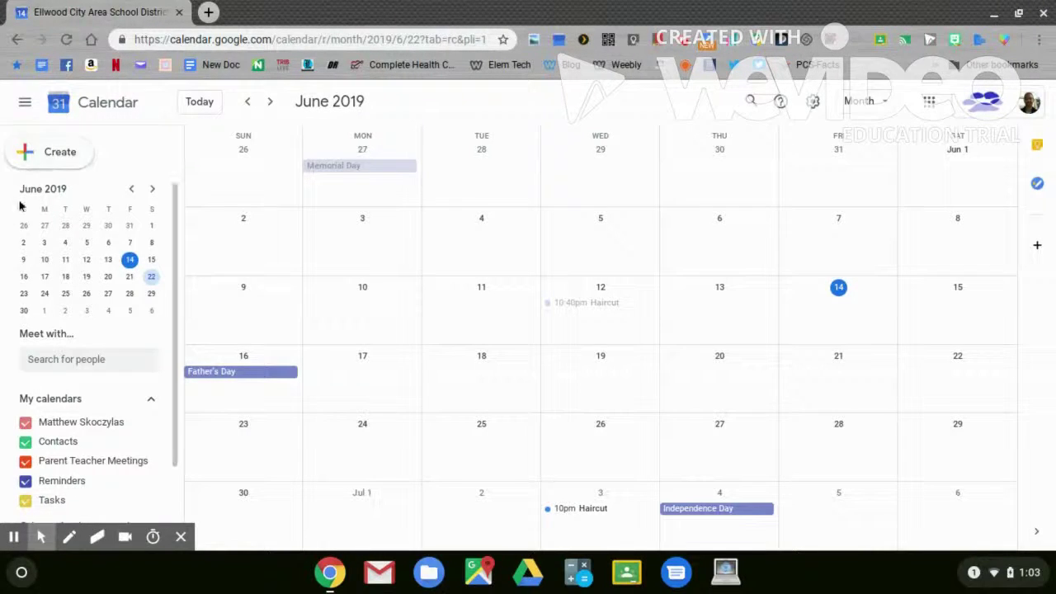
left_click(26, 424)
left_click(26, 442)
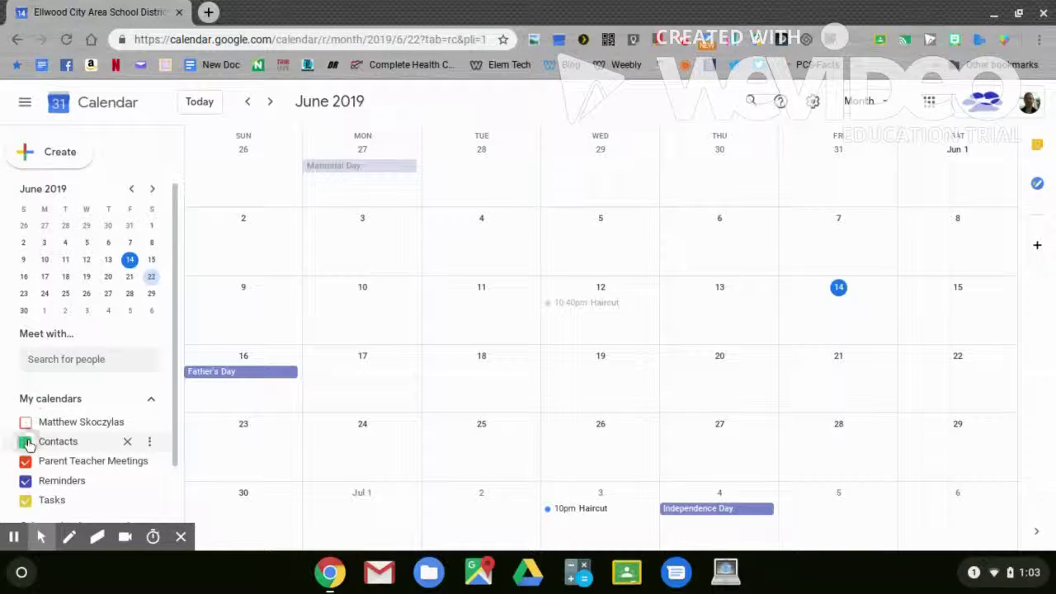
left_click(25, 480)
left_click(26, 500)
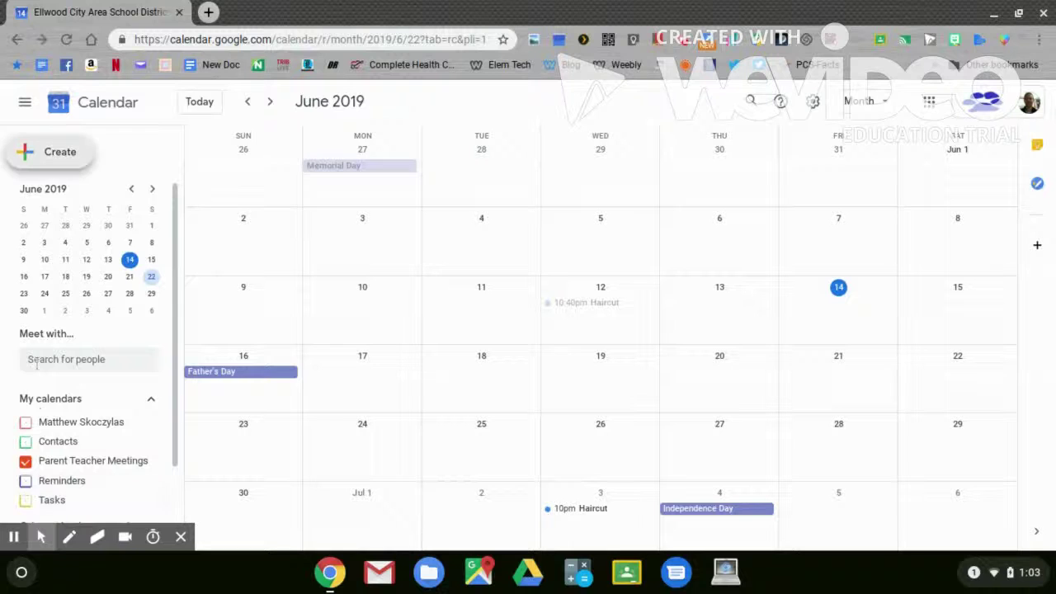
- Draft an appointment-slot block titled 'Parent teacher meetings' ending at 3:30pm
left_click(35, 154)
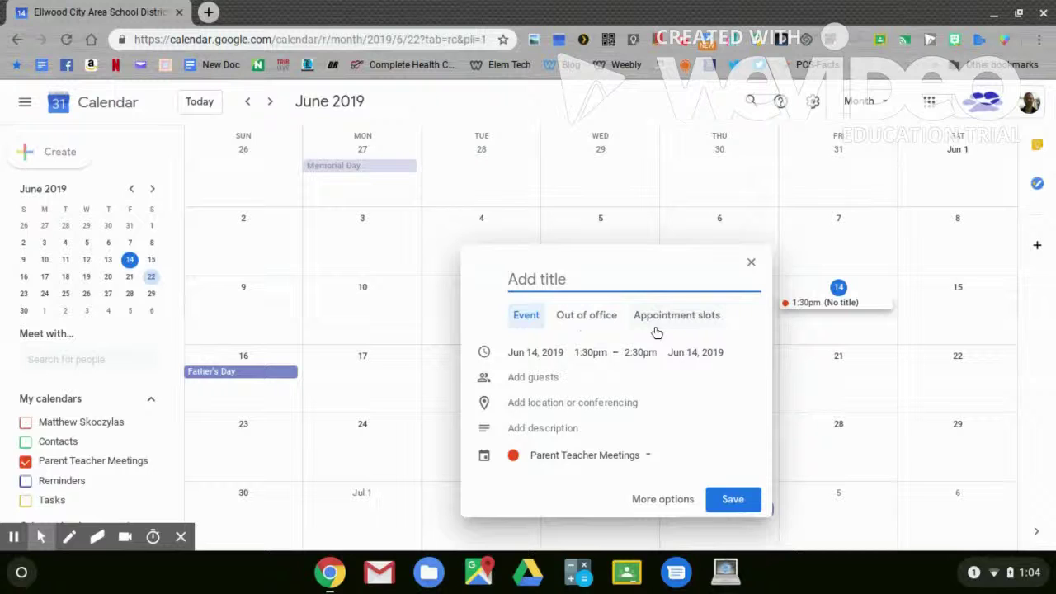
left_click(681, 322)
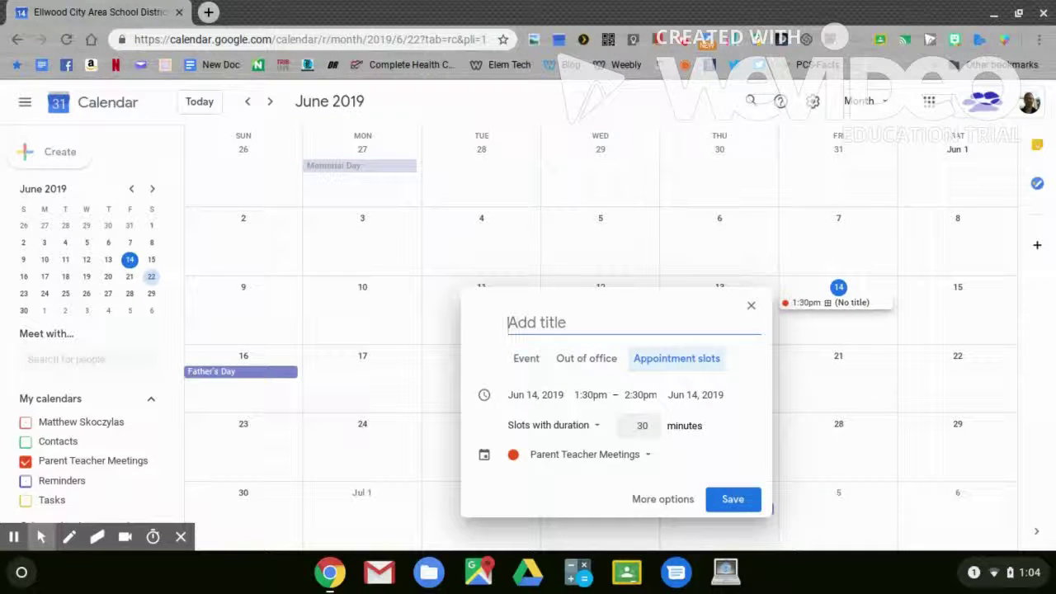
type("Parent teacher meetings")
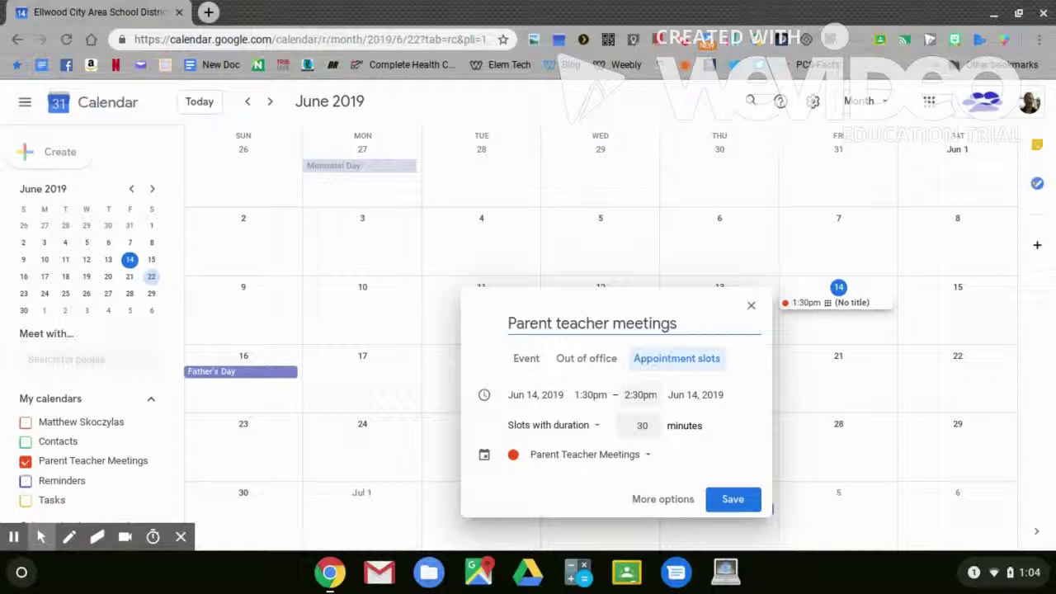
left_click(641, 394)
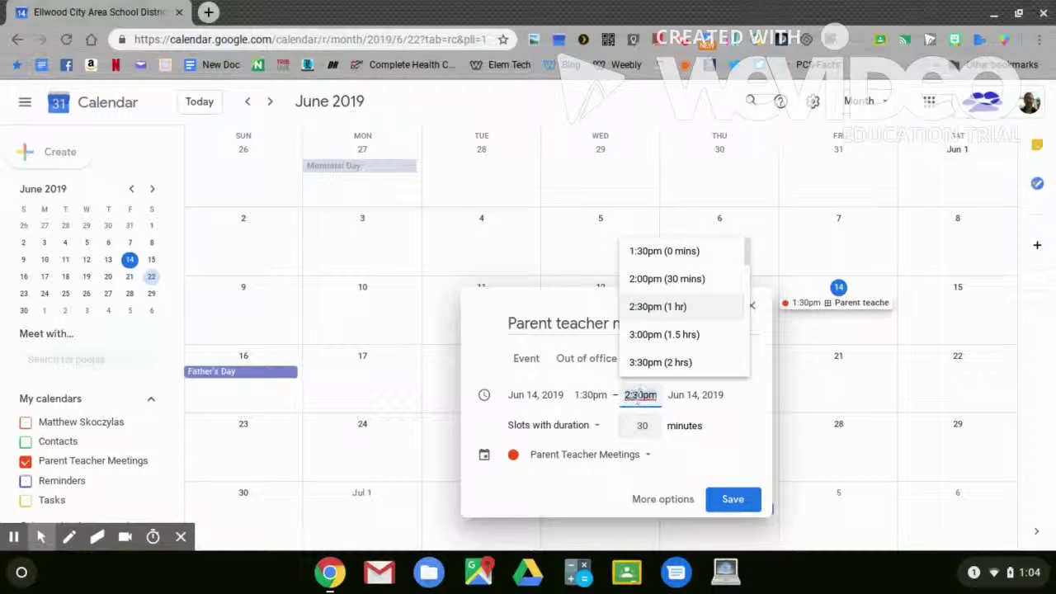
left_click(644, 362)
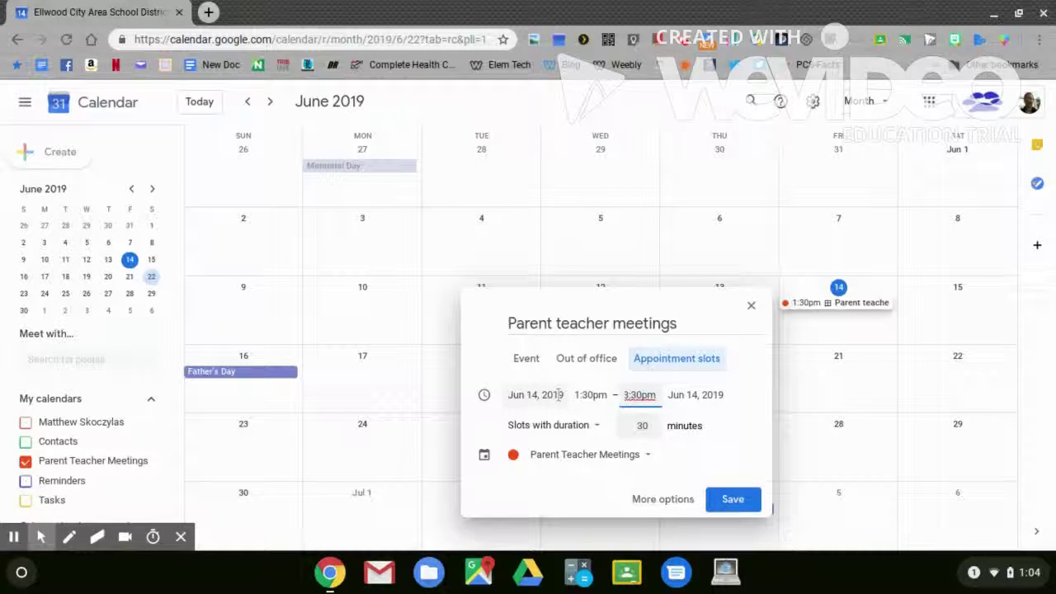
- Try a single slot, revert to 30-minute slots, then discard the draft
left_click(557, 424)
left_click(544, 450)
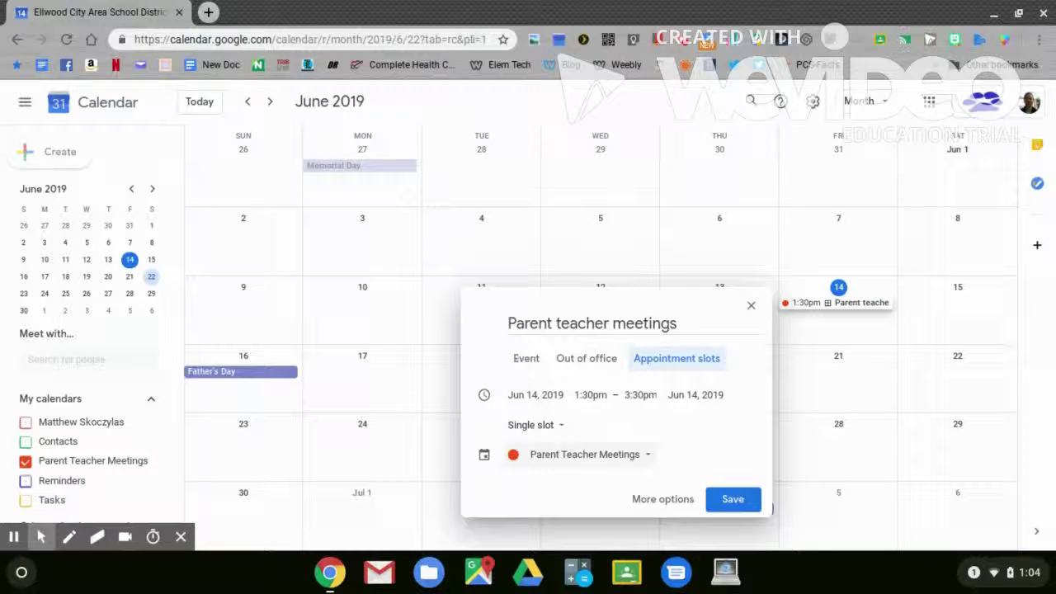
left_click(540, 429)
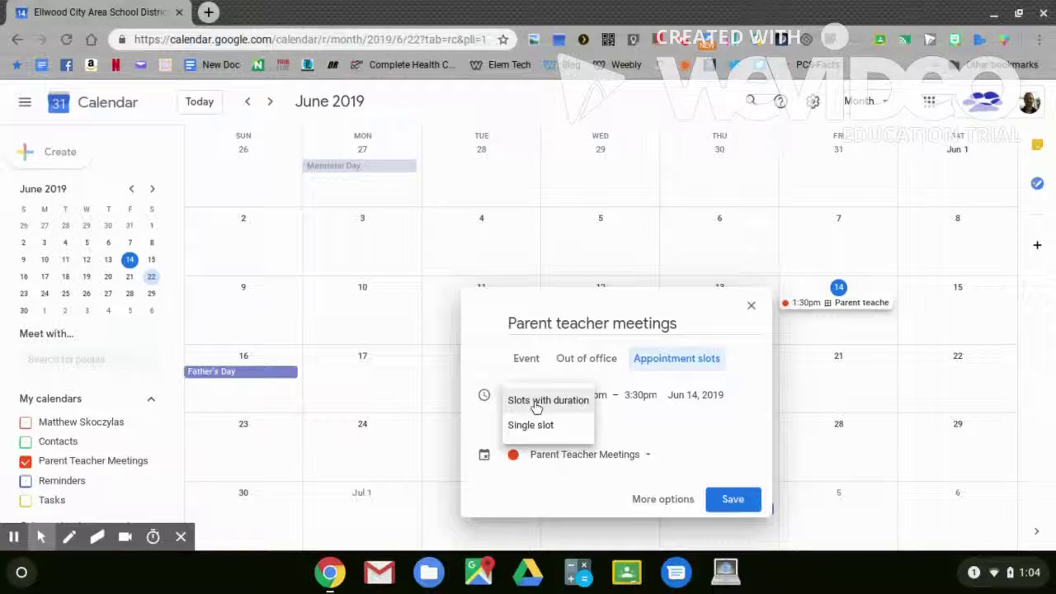
left_click(536, 405)
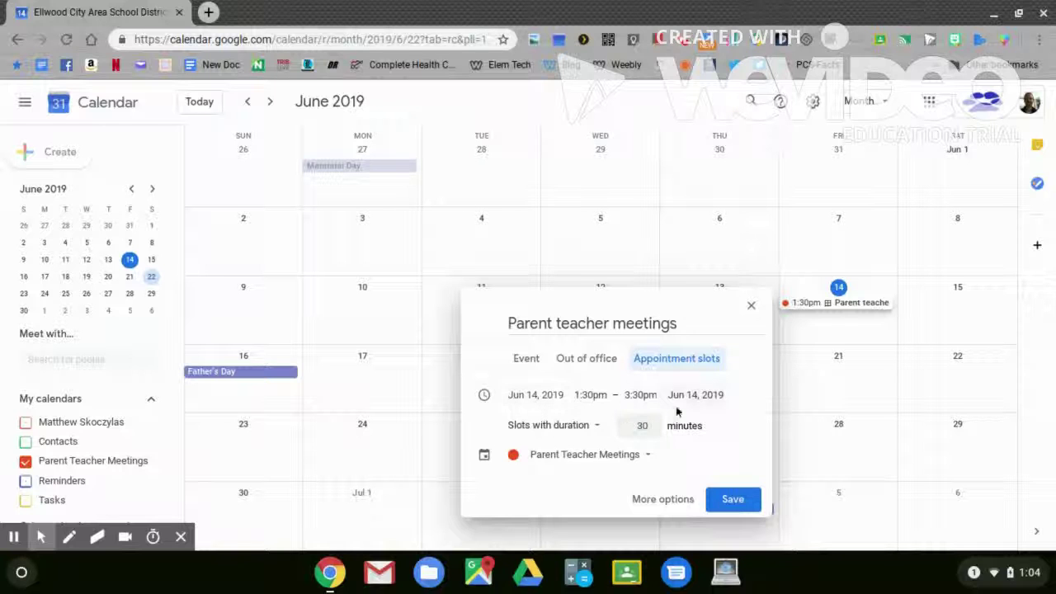
left_click(752, 308)
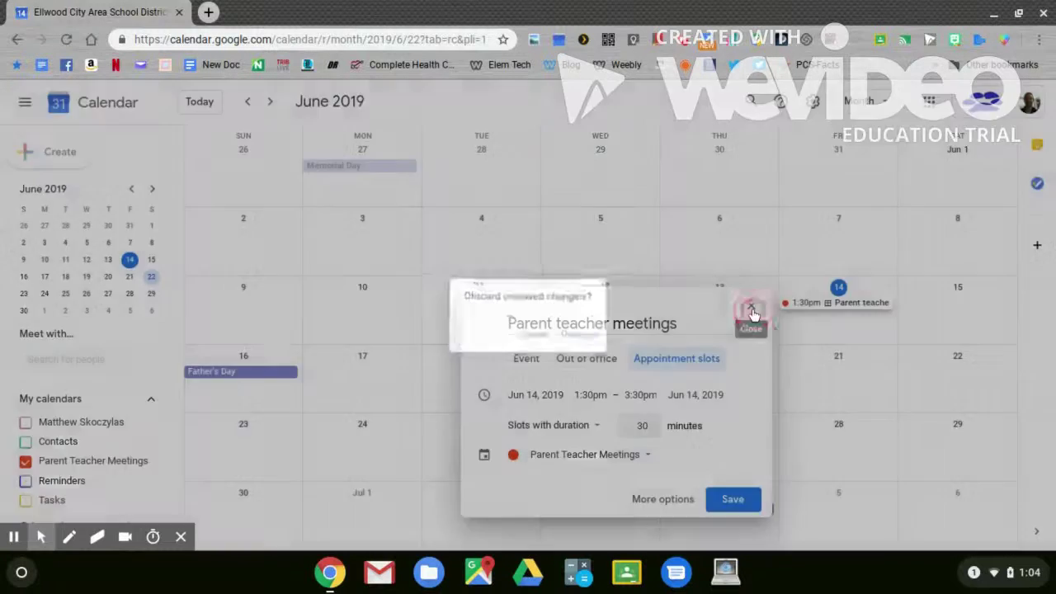
left_click(577, 337)
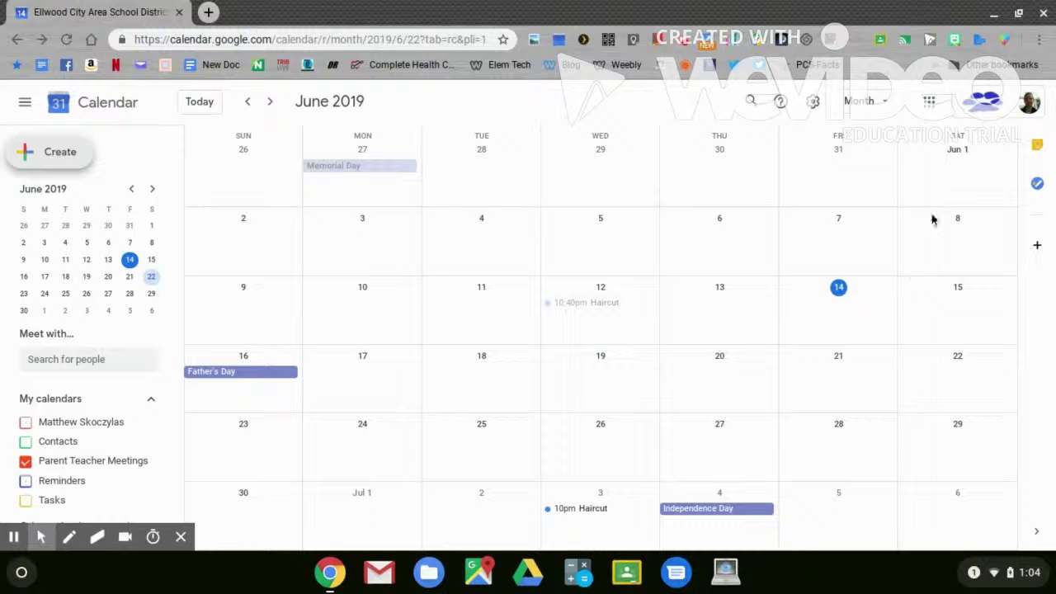
left_click(873, 100)
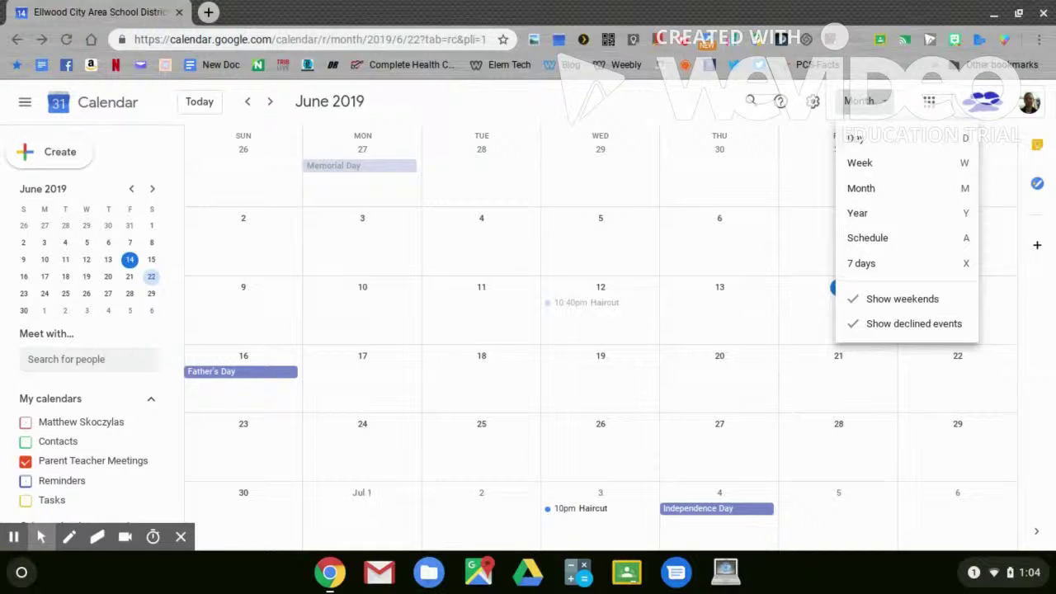
- Switch to Week view for June 16–22, 2019
left_click(860, 163)
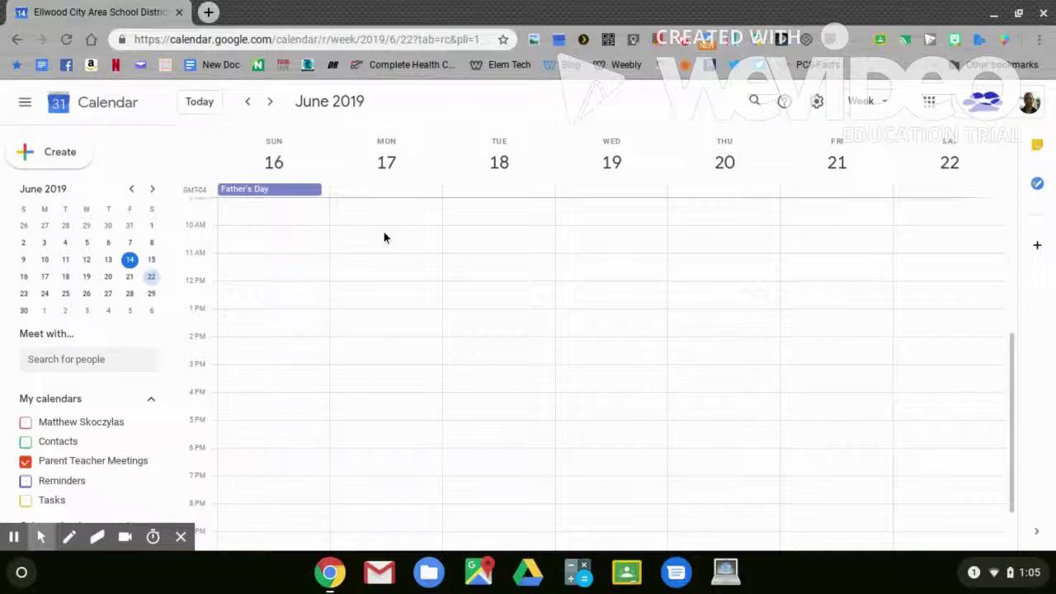
- Block out June 17 10am–1pm, title it 'Parent Teacher Meetings' and make it appointment slots
left_click_drag(384, 234, 378, 304)
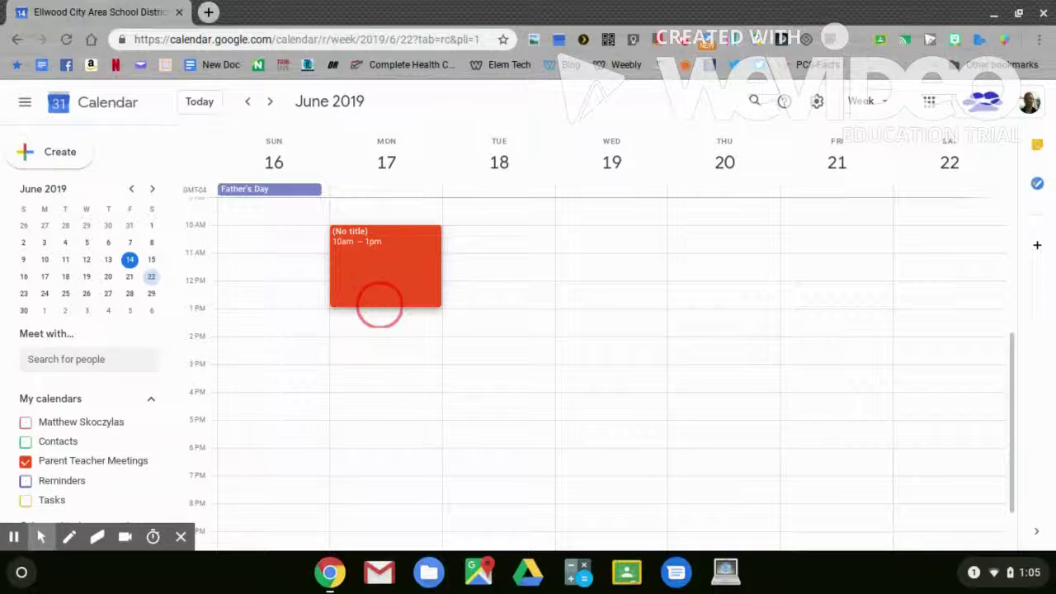
left_click_drag(378, 304, 378, 305)
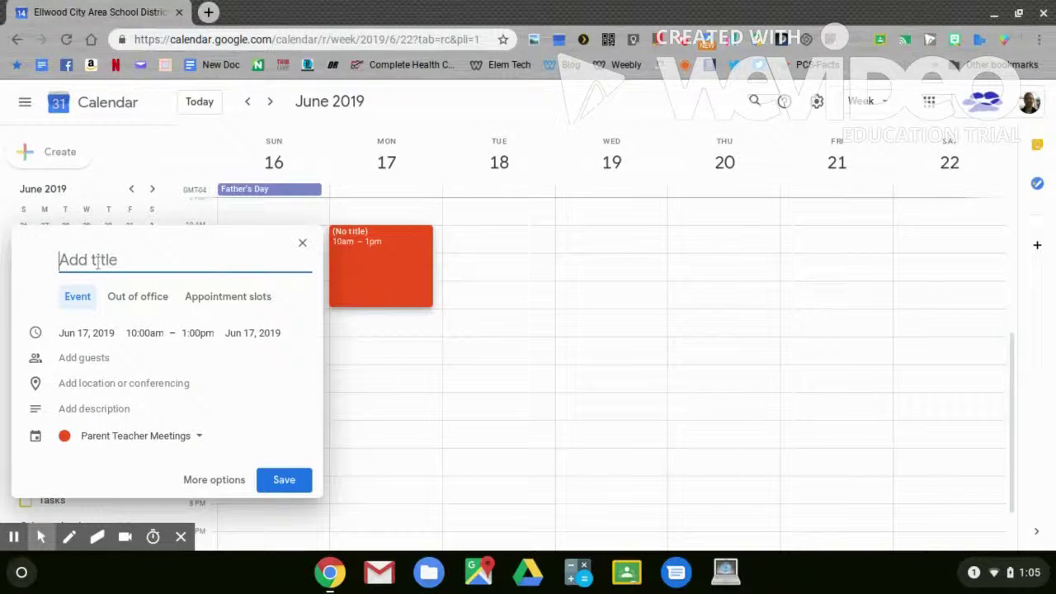
type("Pare")
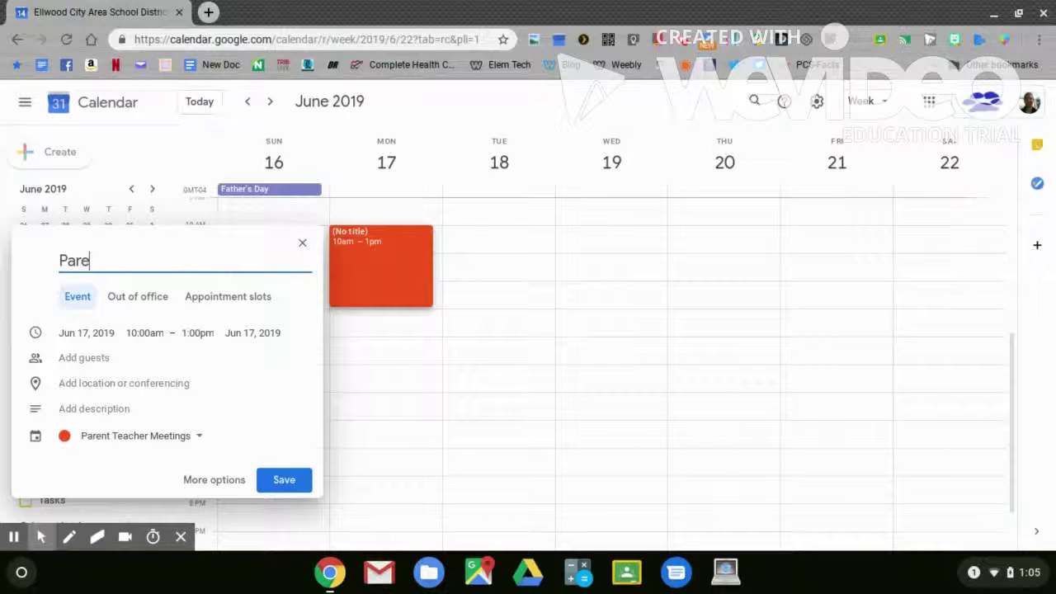
type("nt Teacher Meetings")
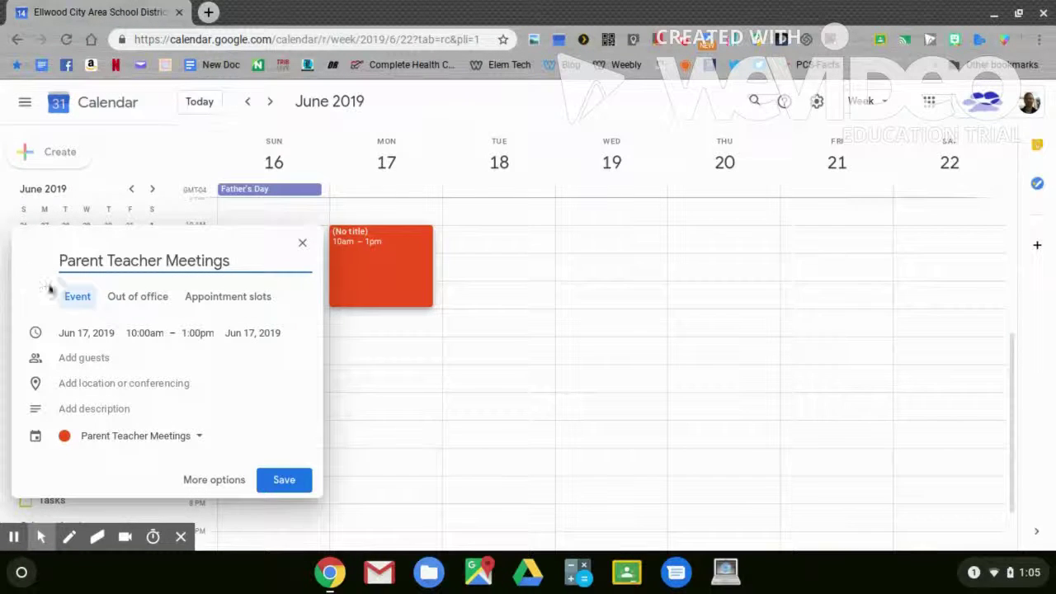
left_click(204, 299)
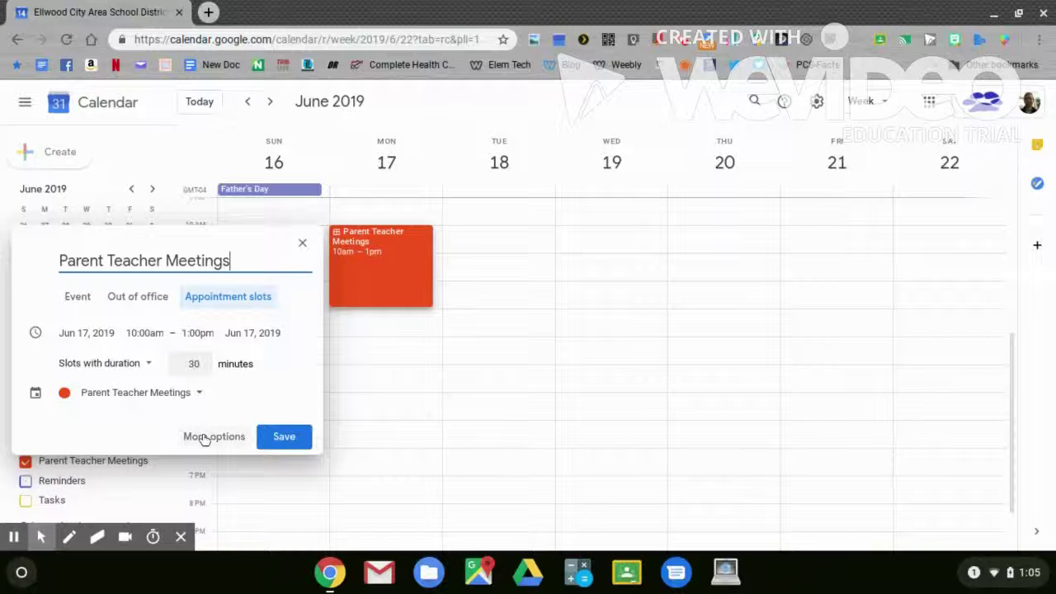
- Set the location to 'Hartman Conference Room' in the full editor and save the slots
left_click(213, 437)
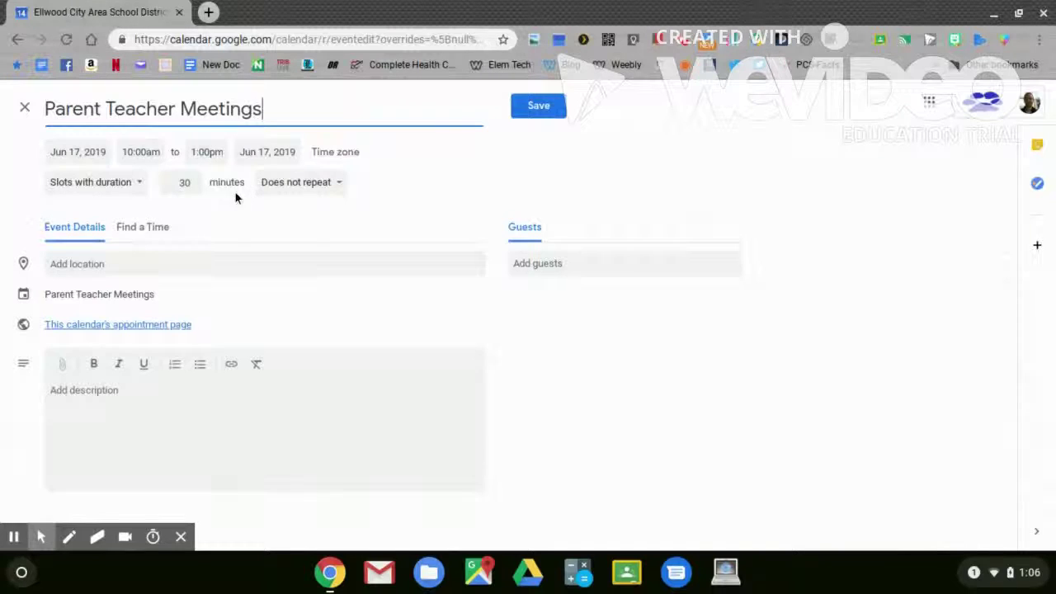
left_click(73, 265)
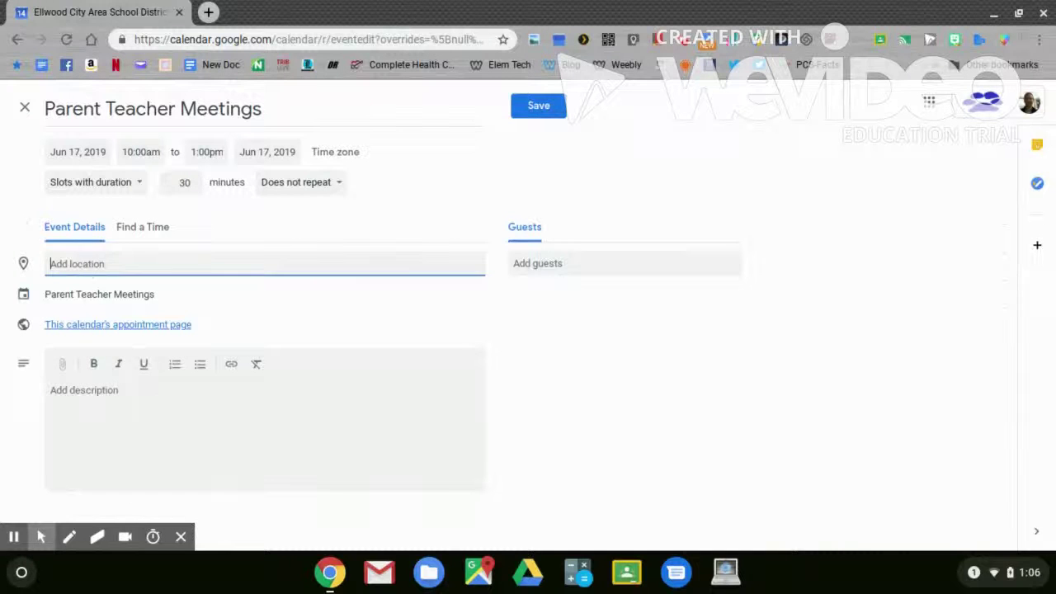
type("Hartman Conference Room")
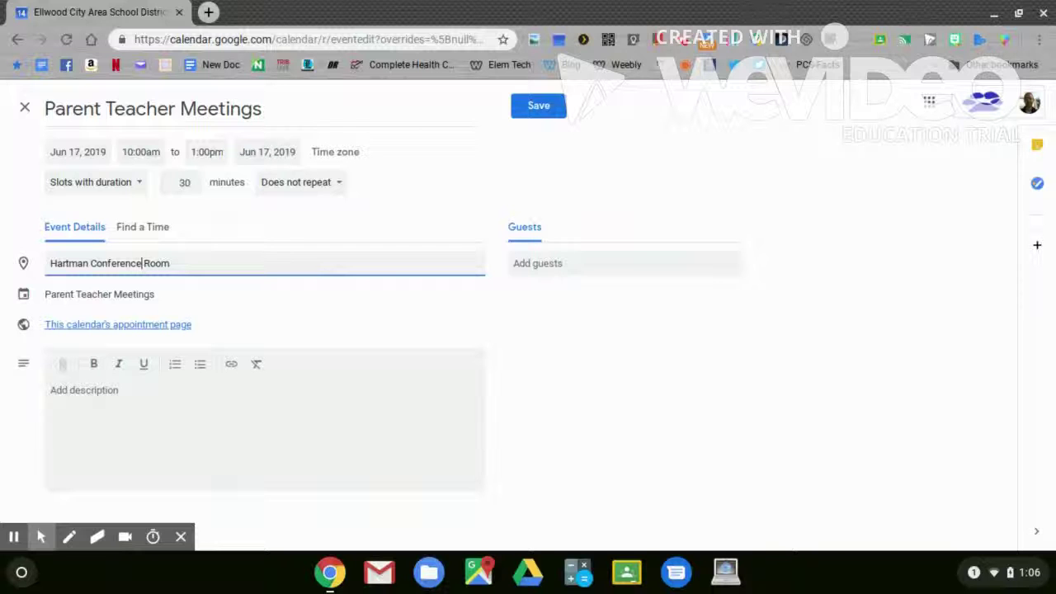
left_click(540, 107)
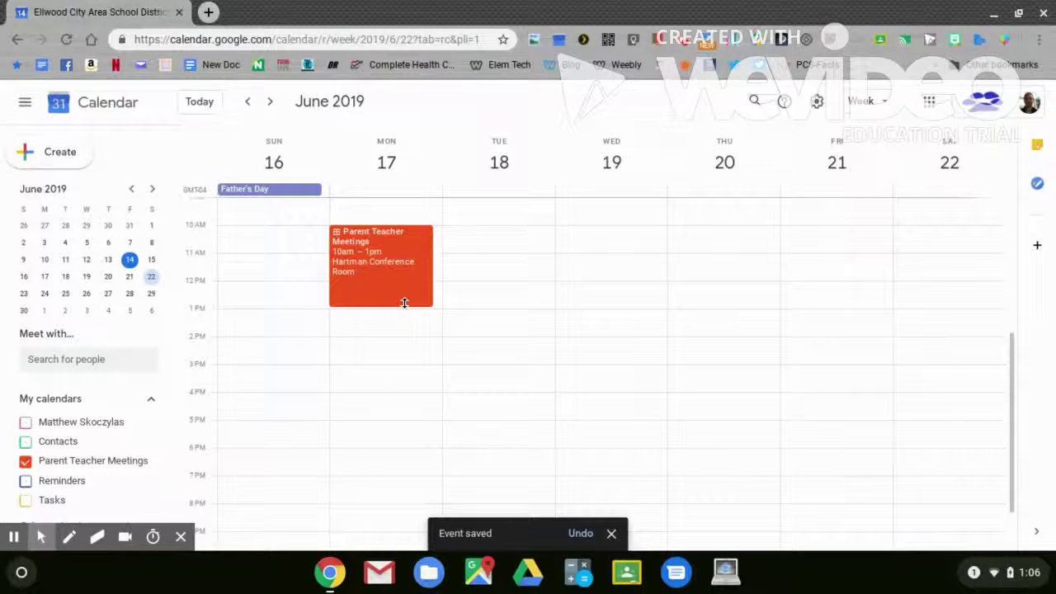
- Switch to month view and open the appointment page from the June 17 Parent Teacher Meetings event
left_click(863, 100)
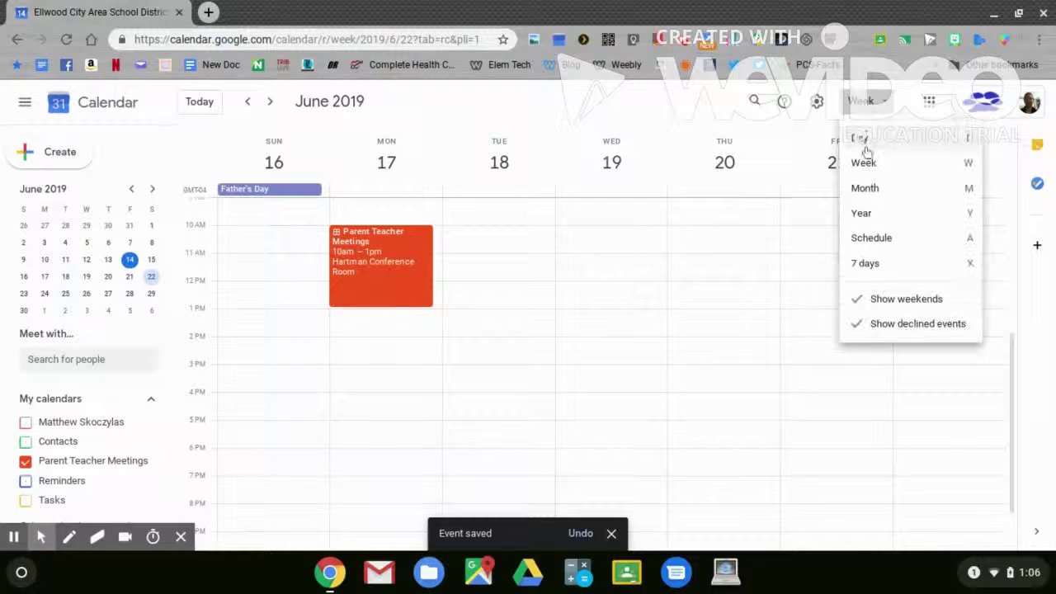
left_click(867, 189)
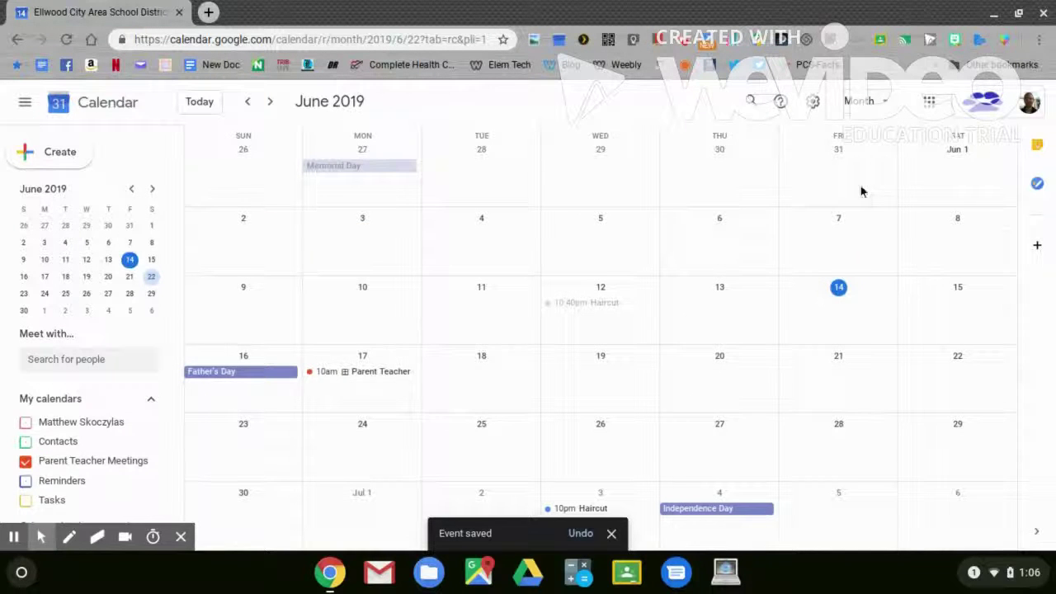
left_click(370, 375)
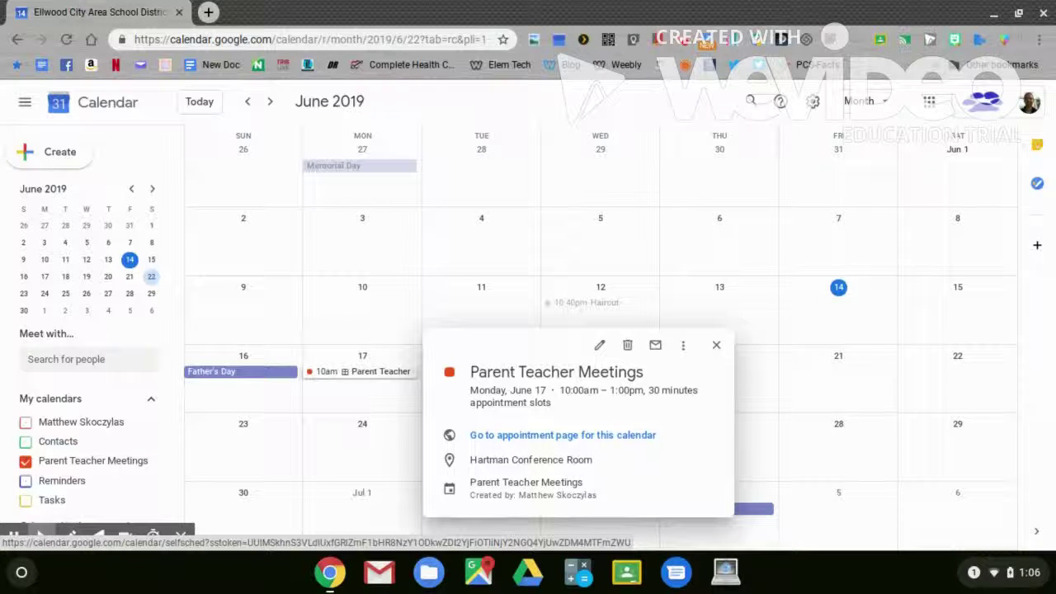
left_click(541, 438)
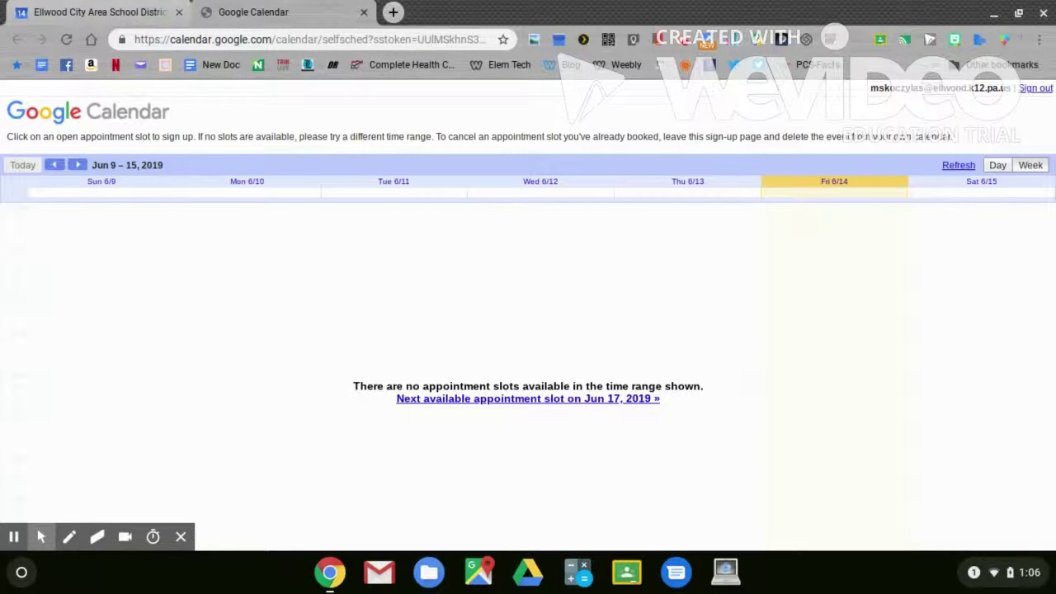
- Advance the appointment page to the June 16–22 week and copy its address
left_click(77, 166)
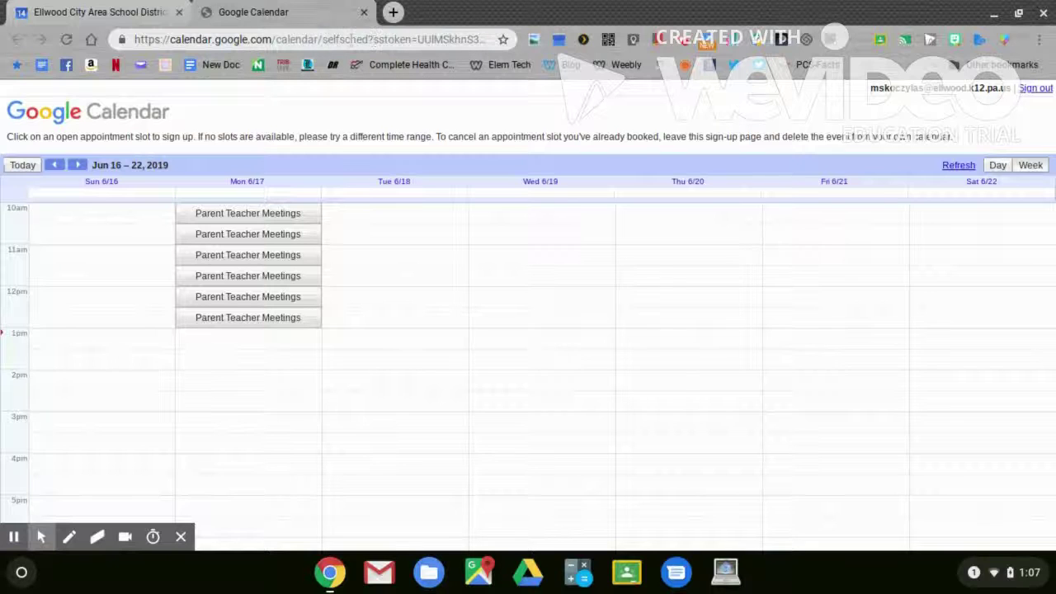
left_click(350, 40)
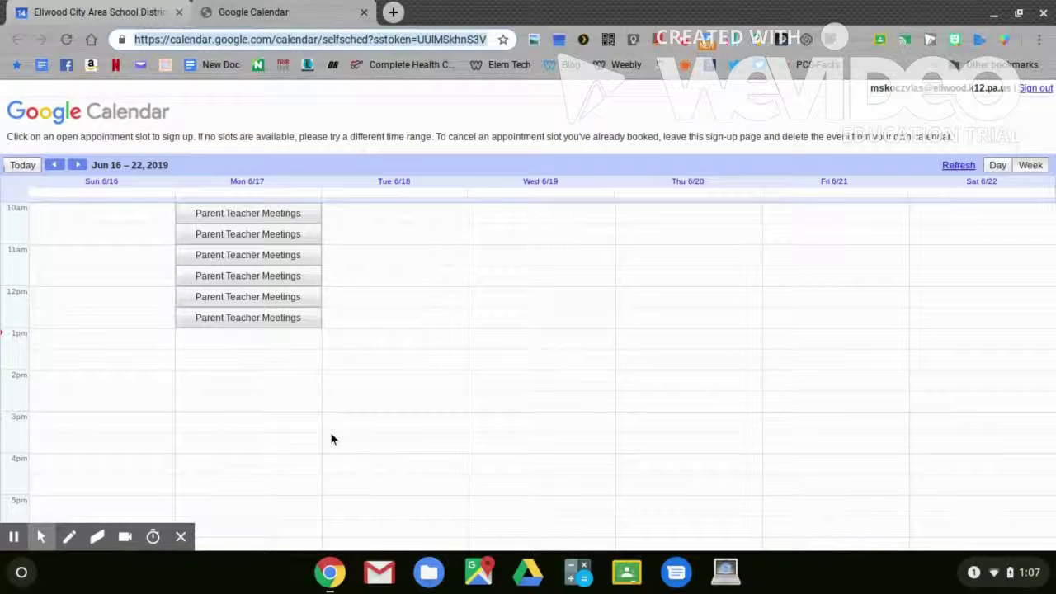
left_click(330, 571)
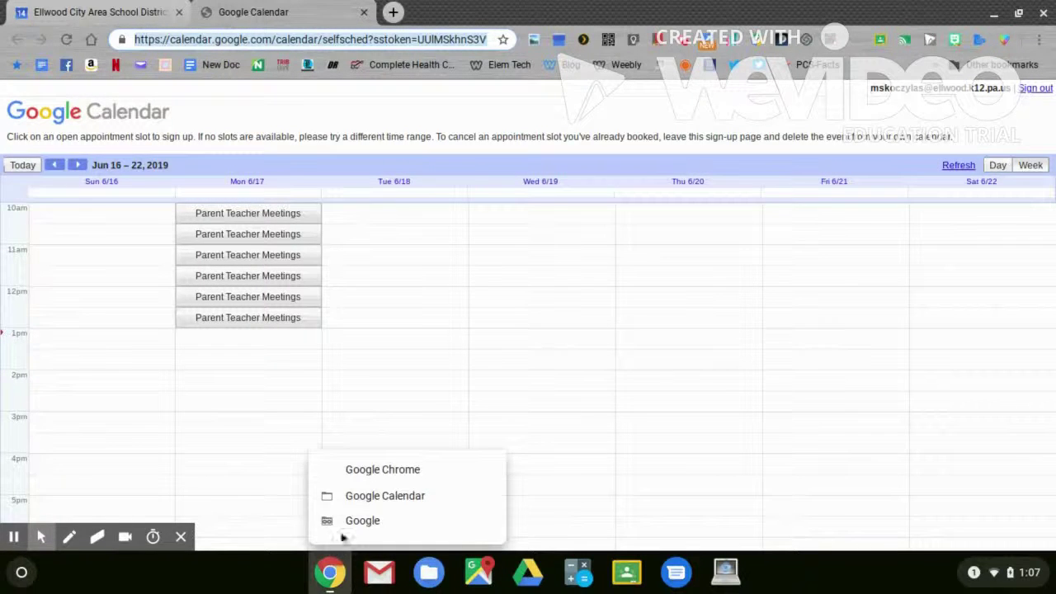
- Load the copied appointment page in the incognito window and advance to the June 17 week
left_click(351, 522)
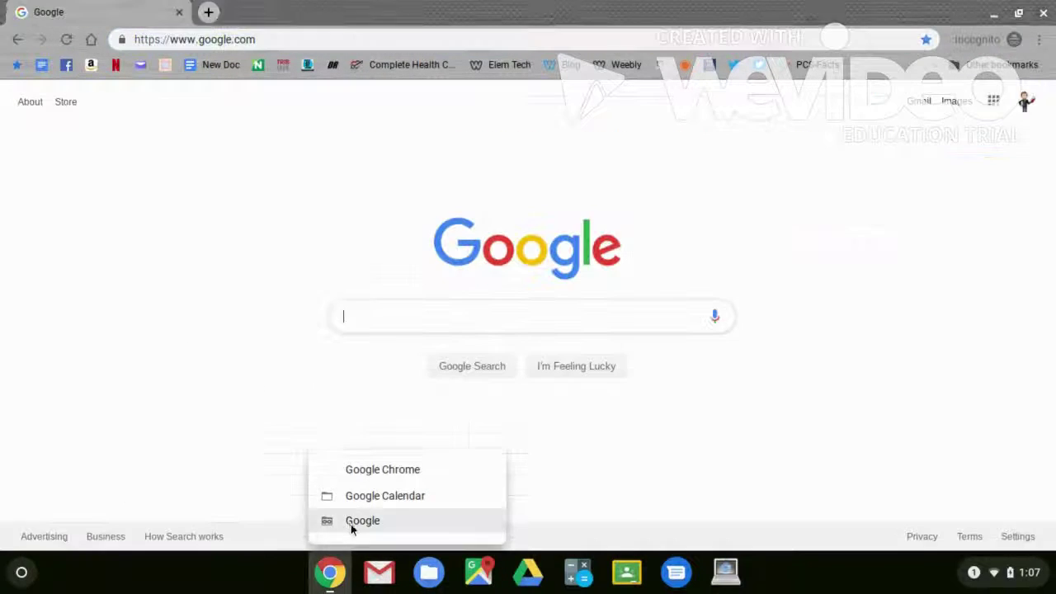
left_click(232, 39)
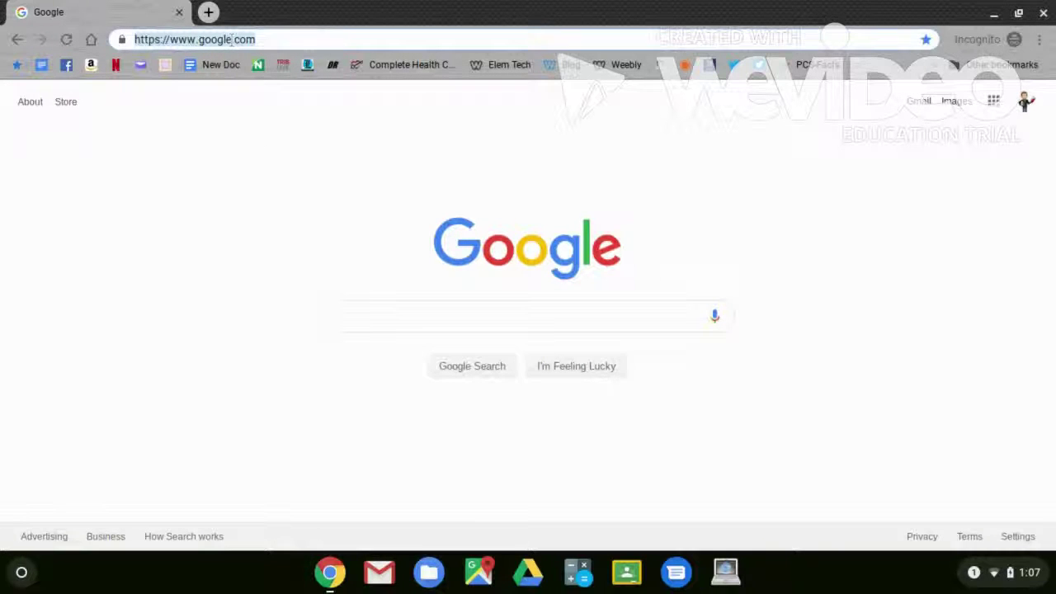
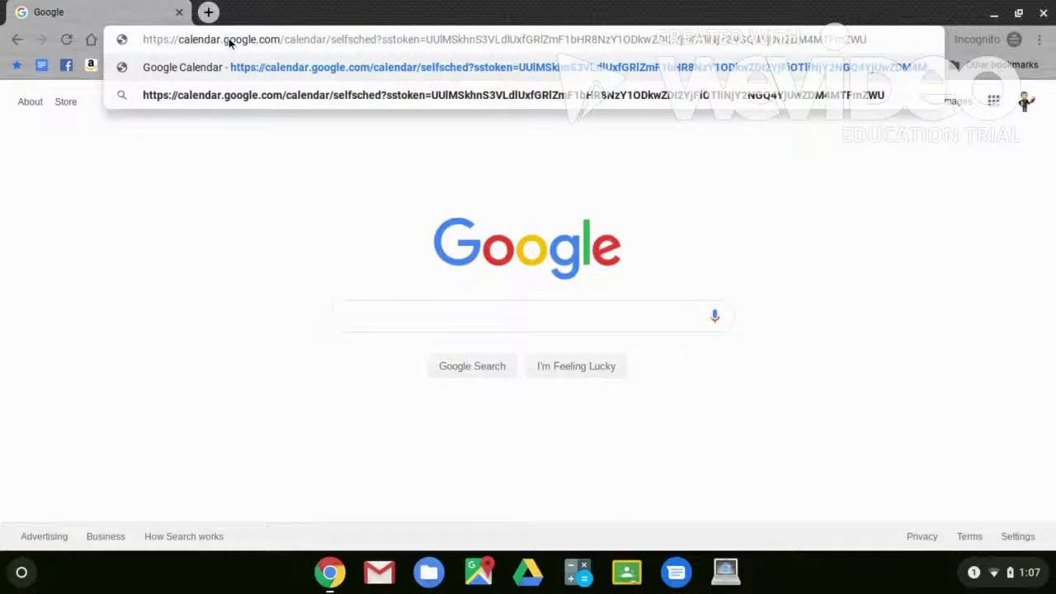
key("Return")
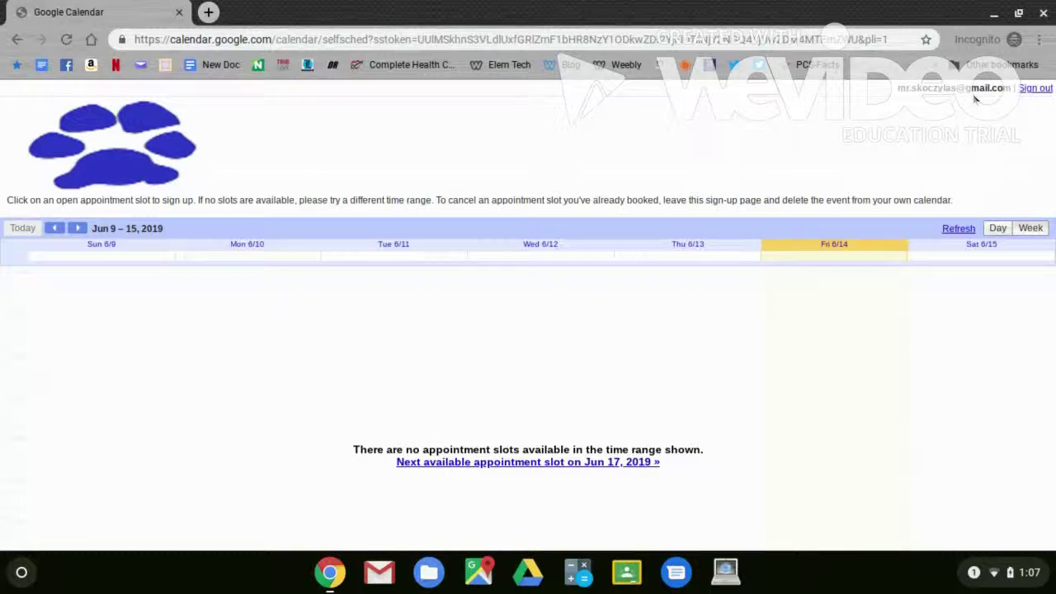
left_click(78, 228)
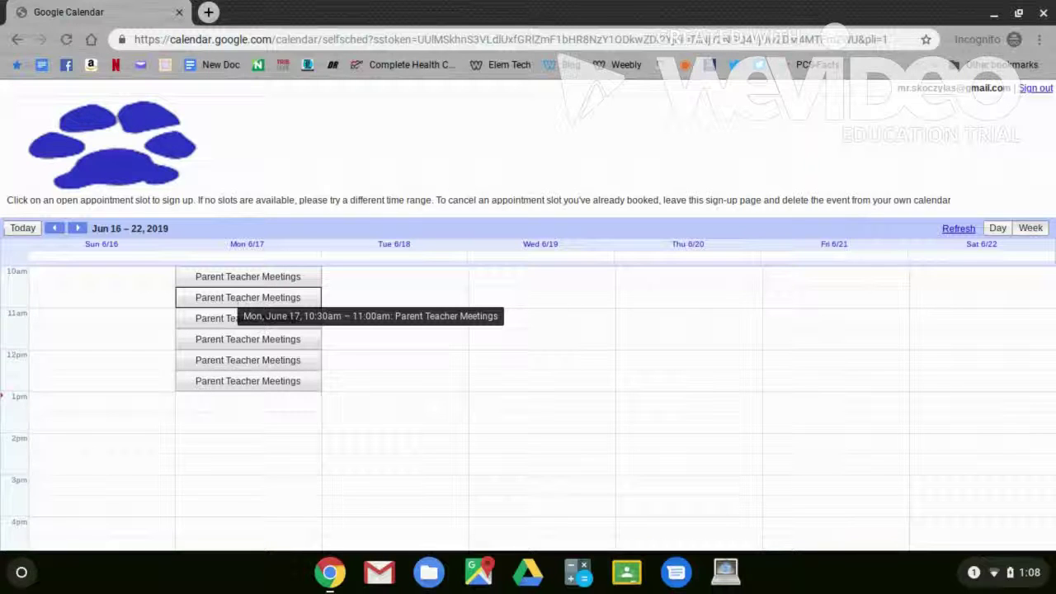
- Book and save the June 17 10:30–11:00am slot, then dismiss the confirmation
left_click(231, 299)
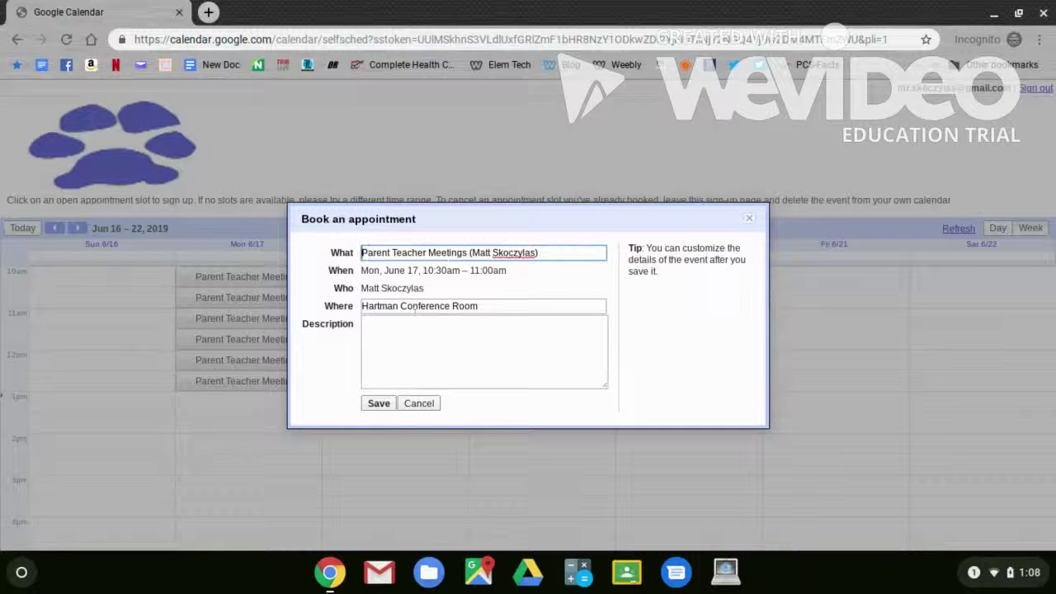
left_click(378, 404)
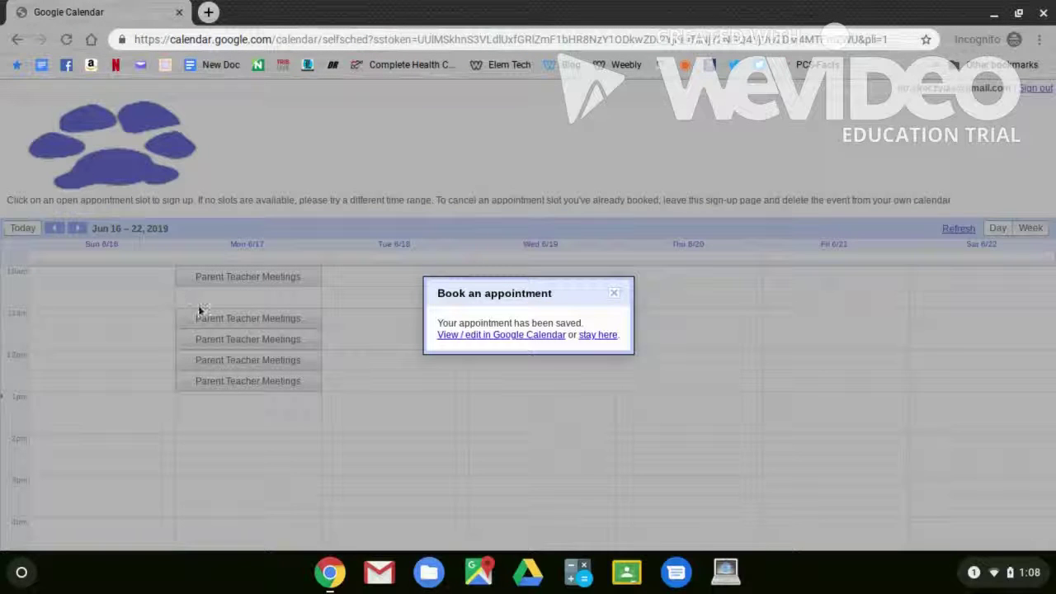
left_click(615, 294)
left_click(330, 572)
- In the teacher's window, reload the appointment page and move to the June 16–22 week
left_click(352, 495)
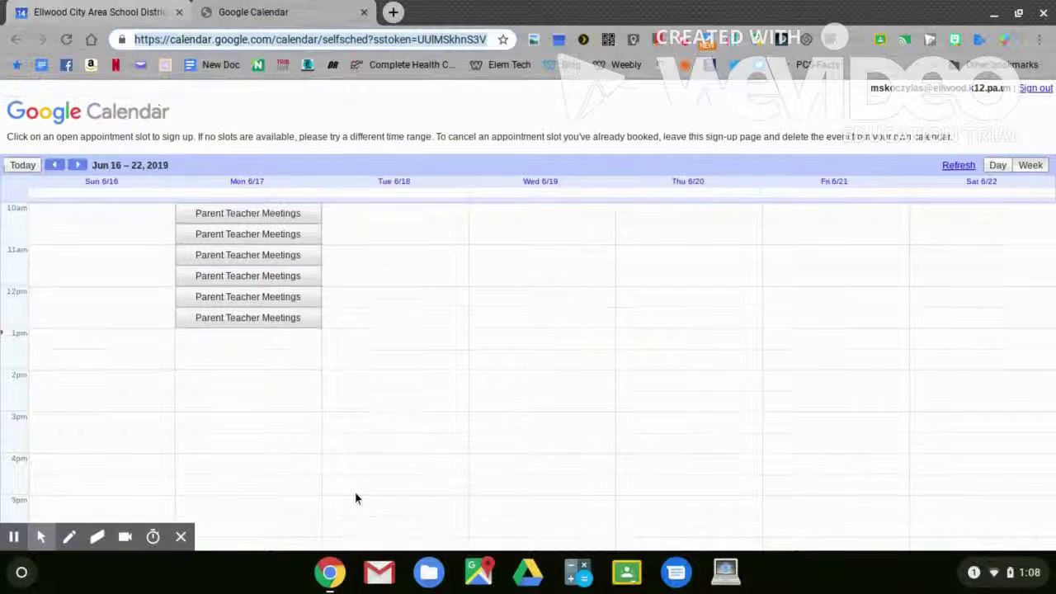
left_click(62, 40)
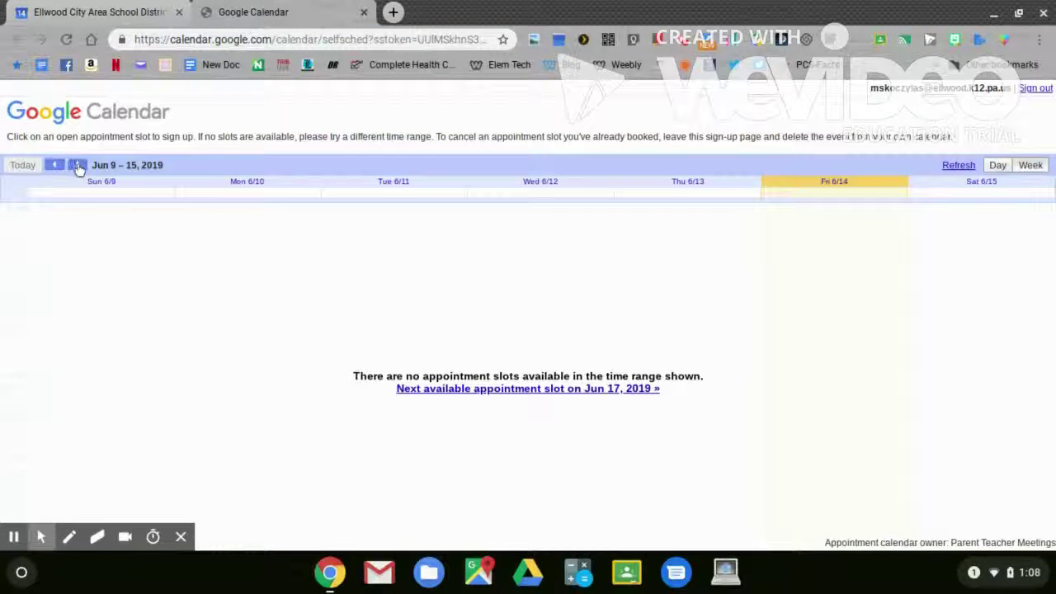
left_click(77, 165)
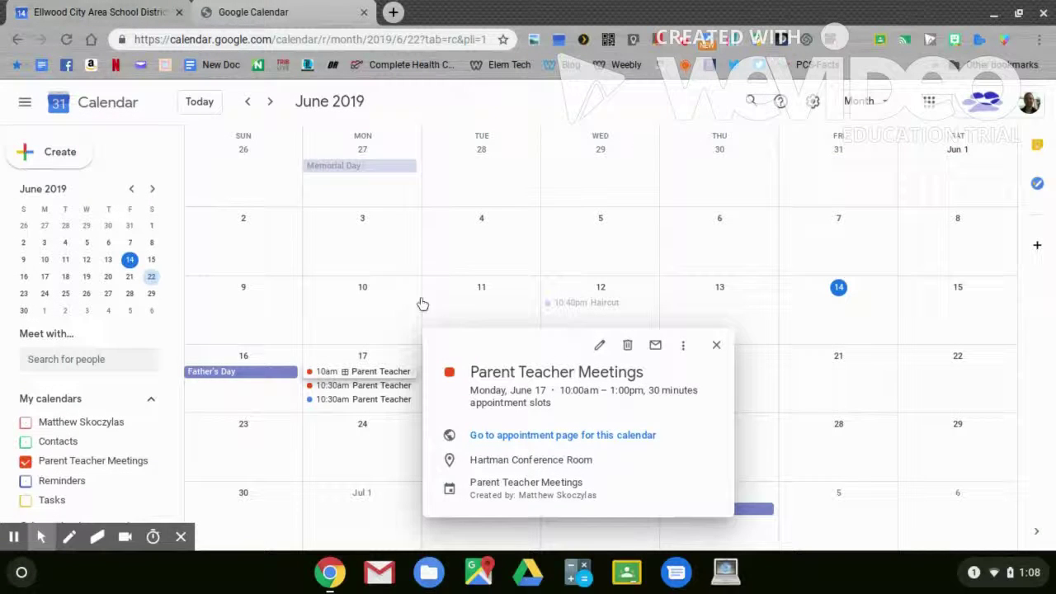
- Close the open popup and view the booked 10:30am Parent Teacher event on June 17
left_click(716, 347)
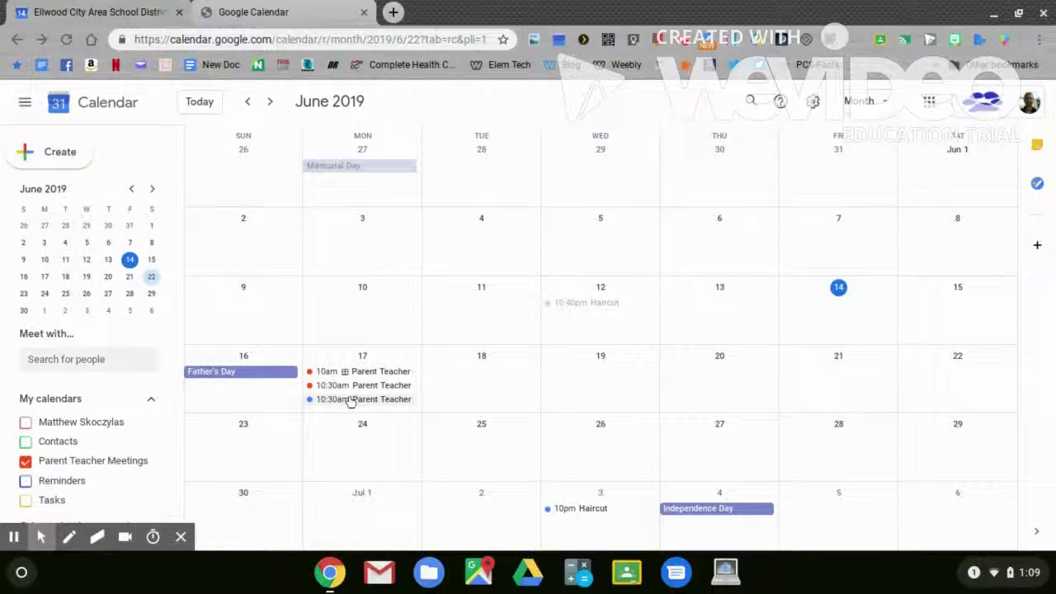
left_click(350, 400)
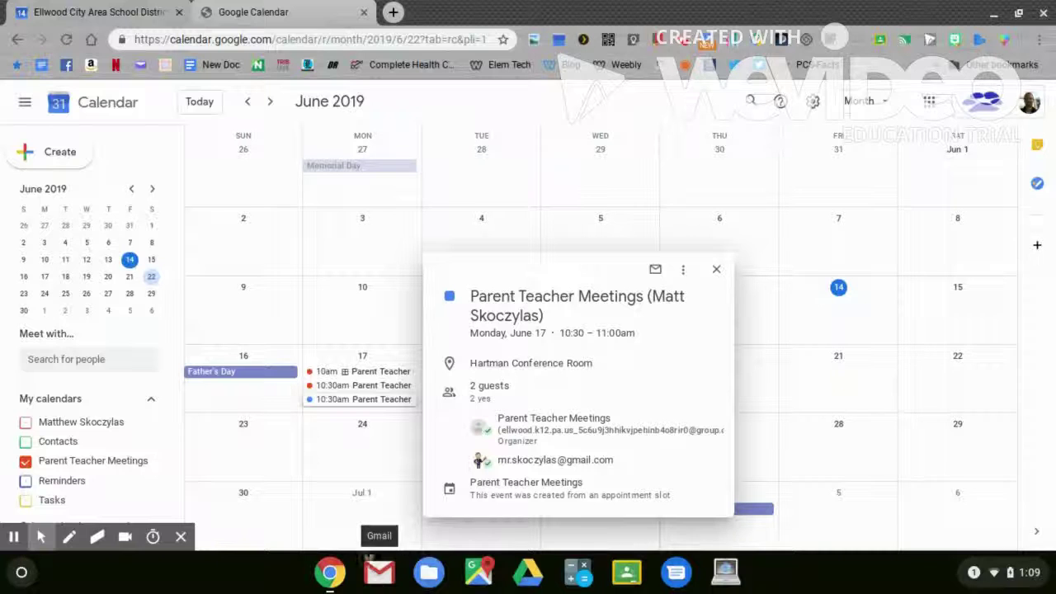
mouse_move(145, 463)
- Open the 'New event: Parent Teacher Meetings' email in the Gmail inbox
left_click(379, 572)
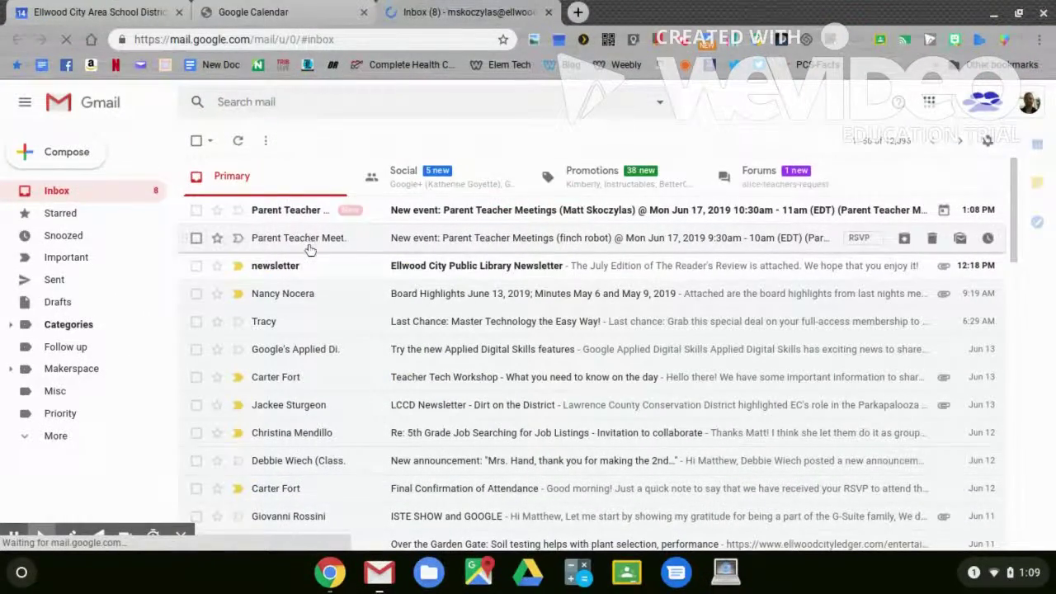
left_click(428, 214)
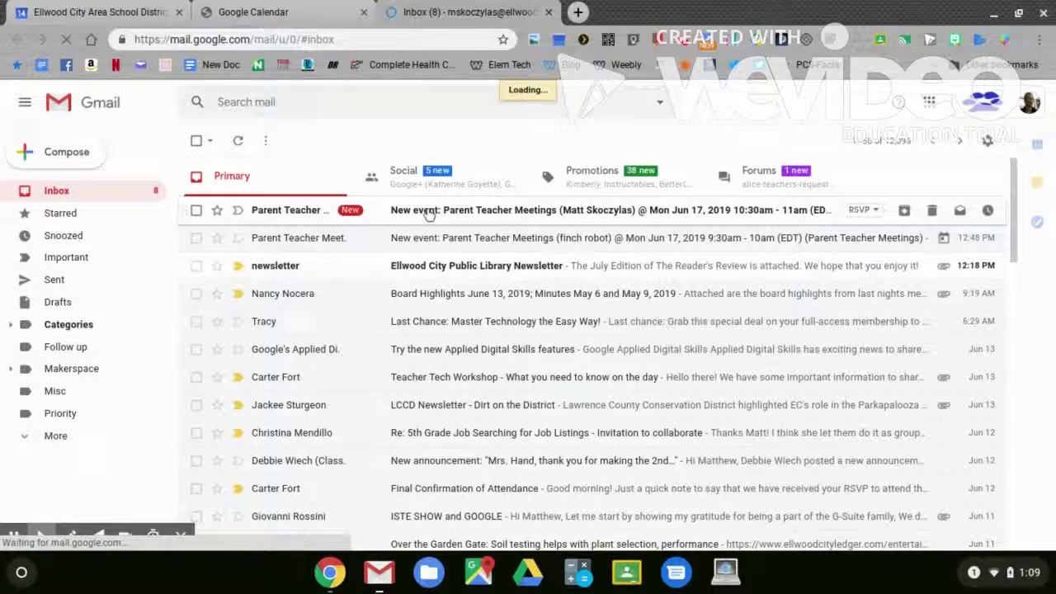